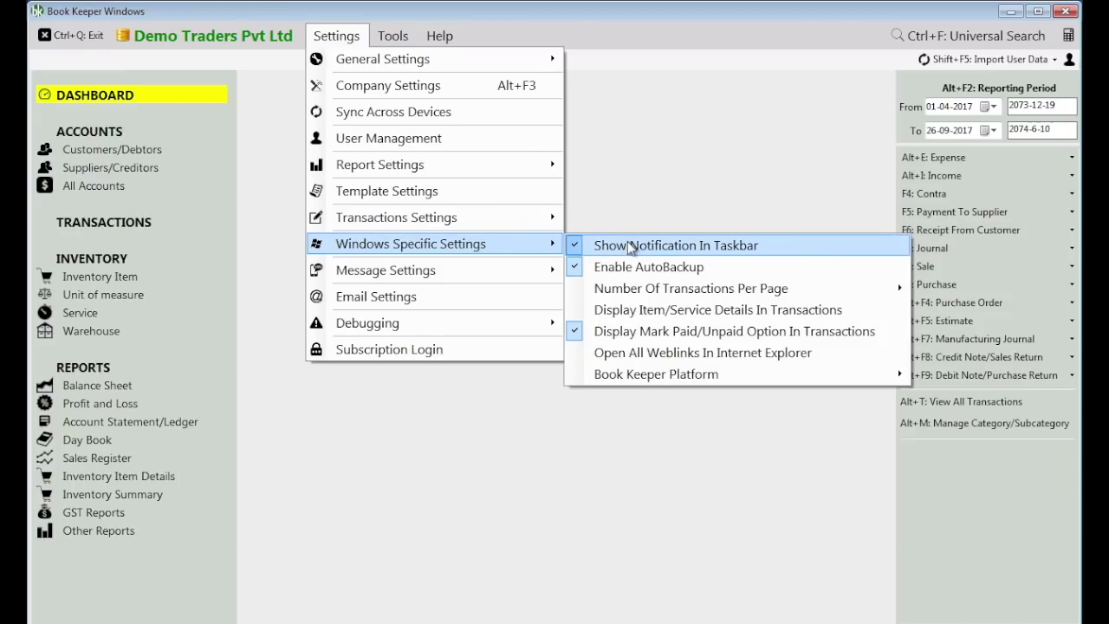
- Enable Open All Weblinks In Internet Explorer under Windows Specific Settings
left_click(646, 362)
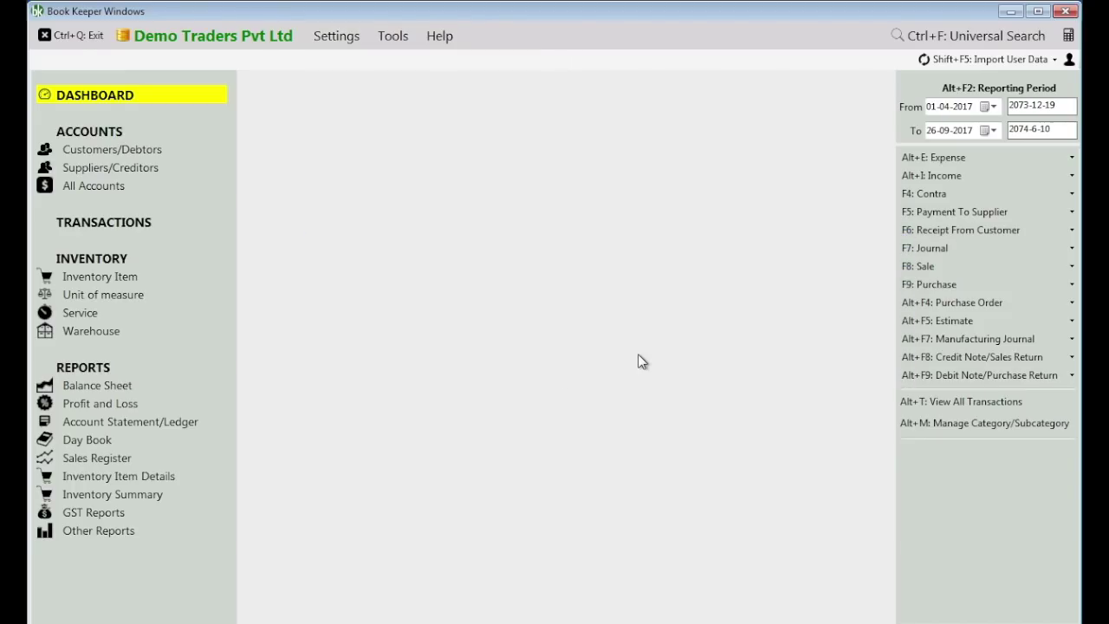
- From Email Settings, agree to download the Email Utility through Internet Explorer
left_click(336, 36)
left_click(382, 299)
left_click(559, 372)
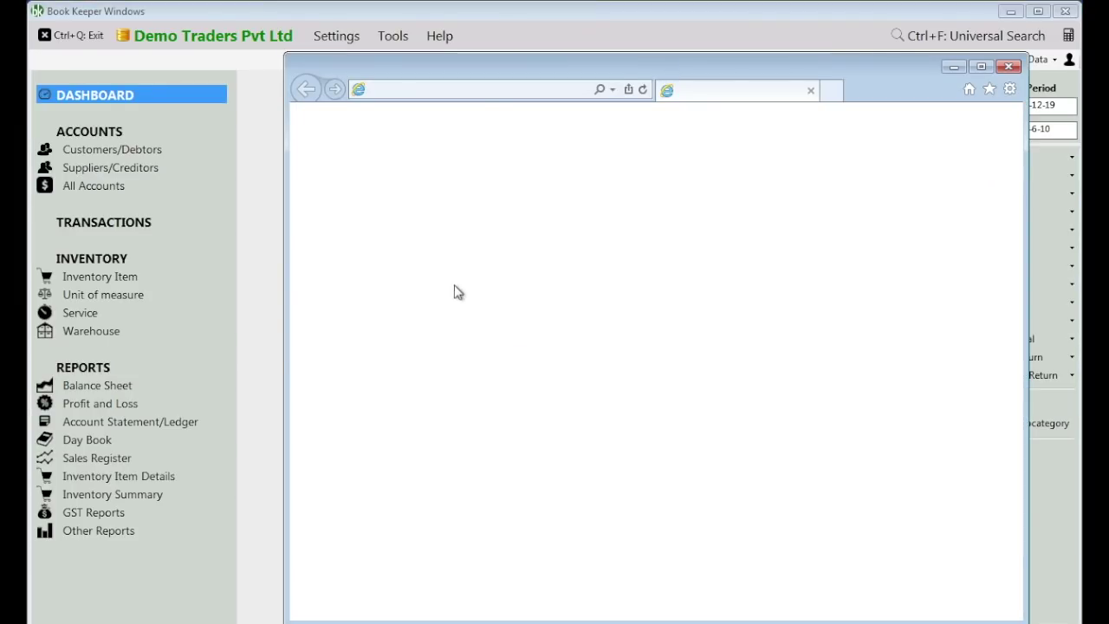
left_click_drag(568, 74, 414, 71)
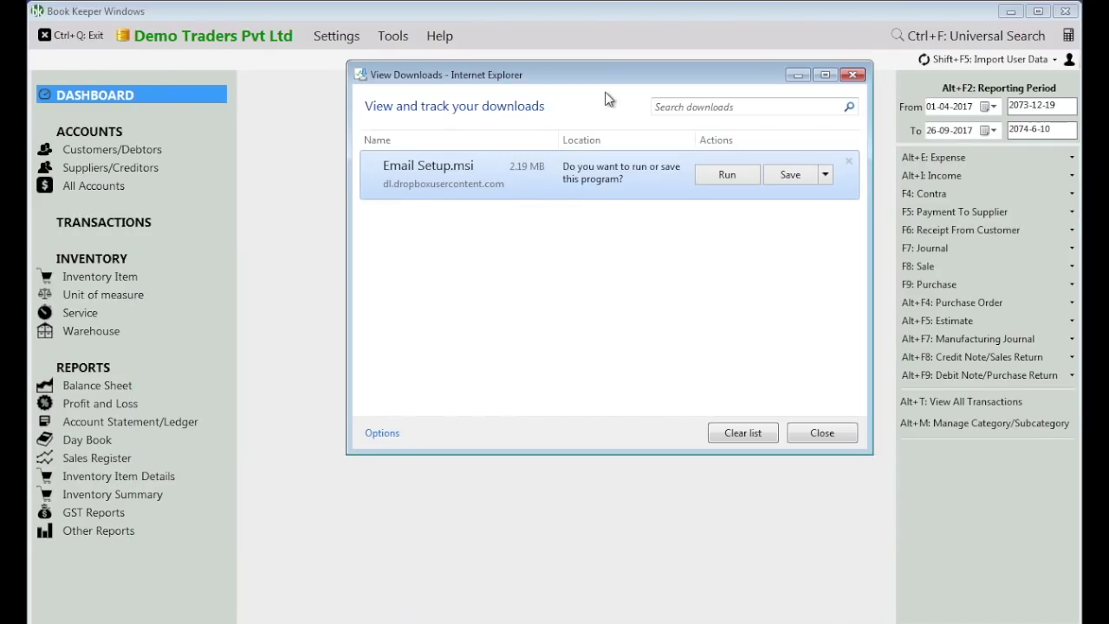
- Run and approve the Email Setup installer, then close it and the downloads list
left_click(726, 176)
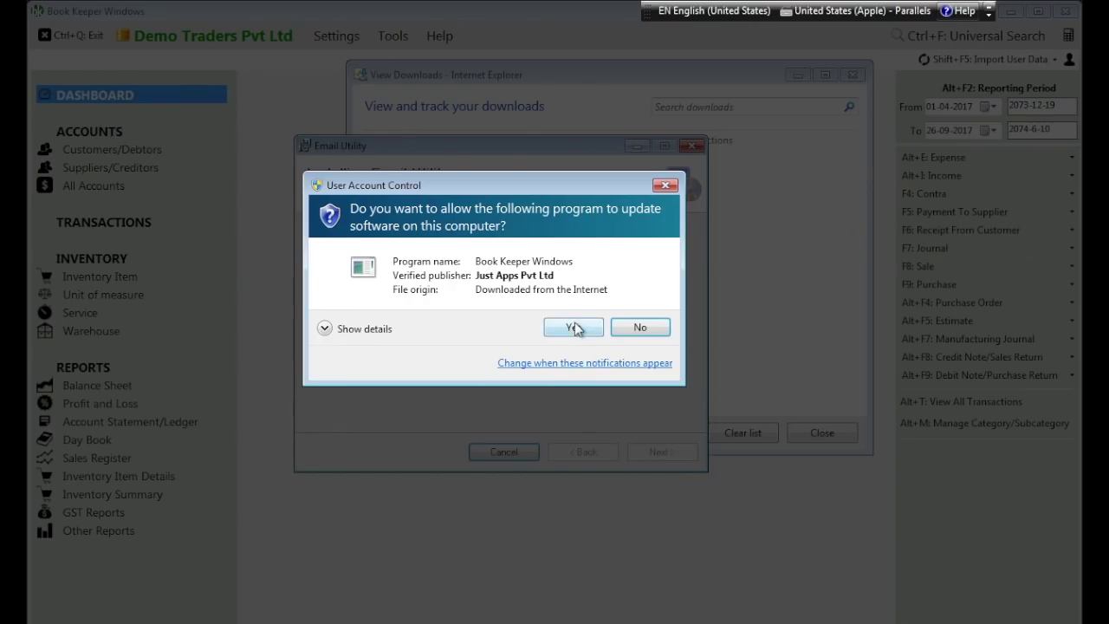
left_click(573, 327)
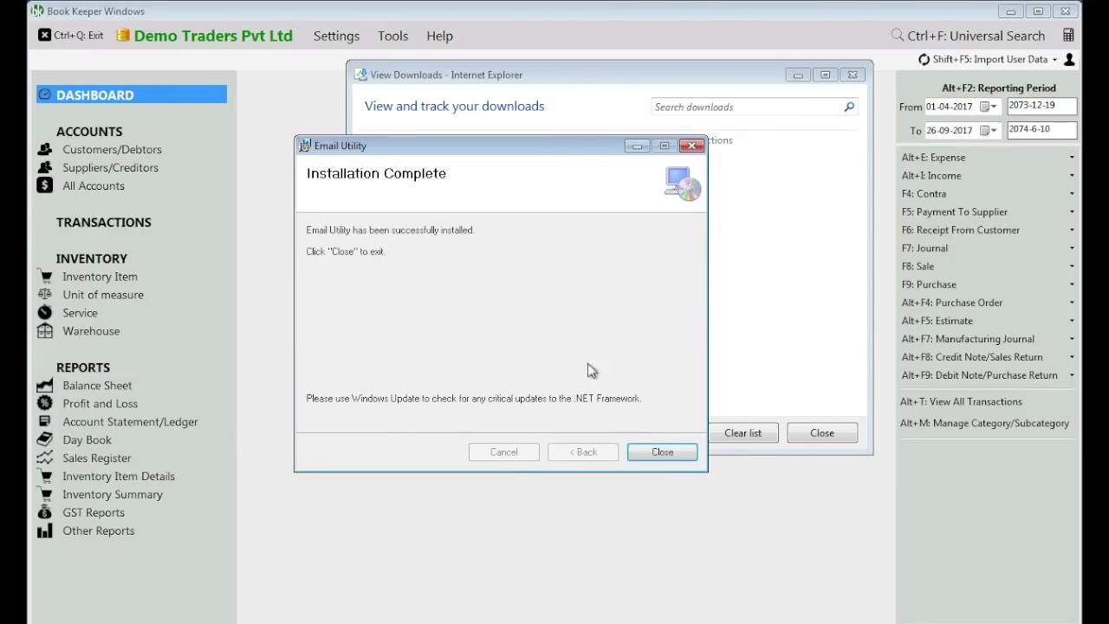
left_click(661, 452)
left_click(828, 434)
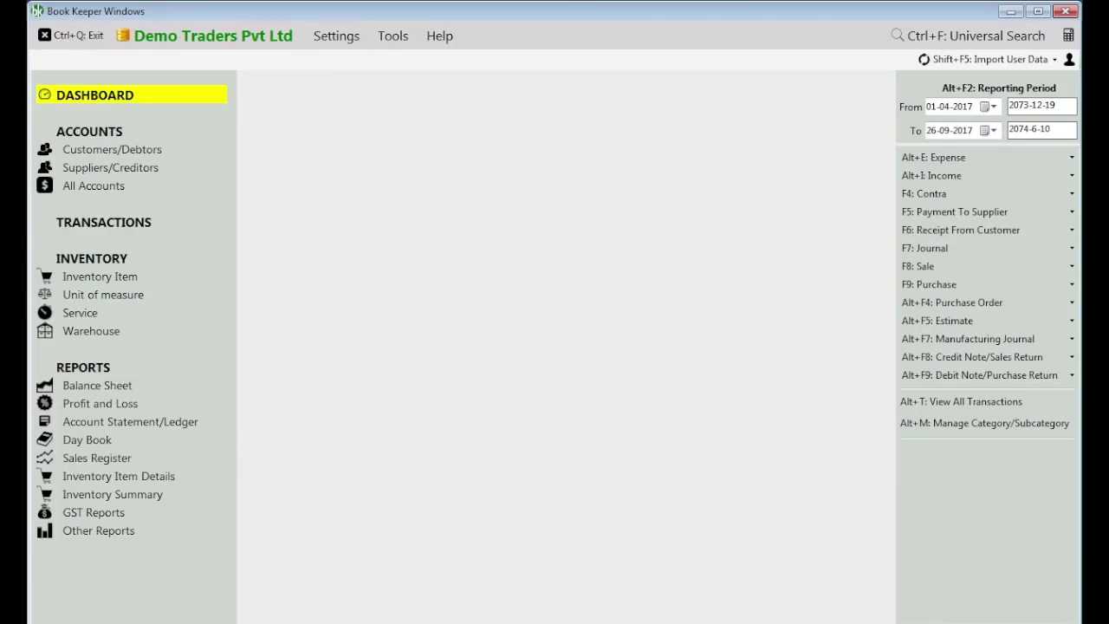
- In Notepad, note that .NET 4 may need installing when using Windows 7
key("alt+Tab")
type("It may ask yo")
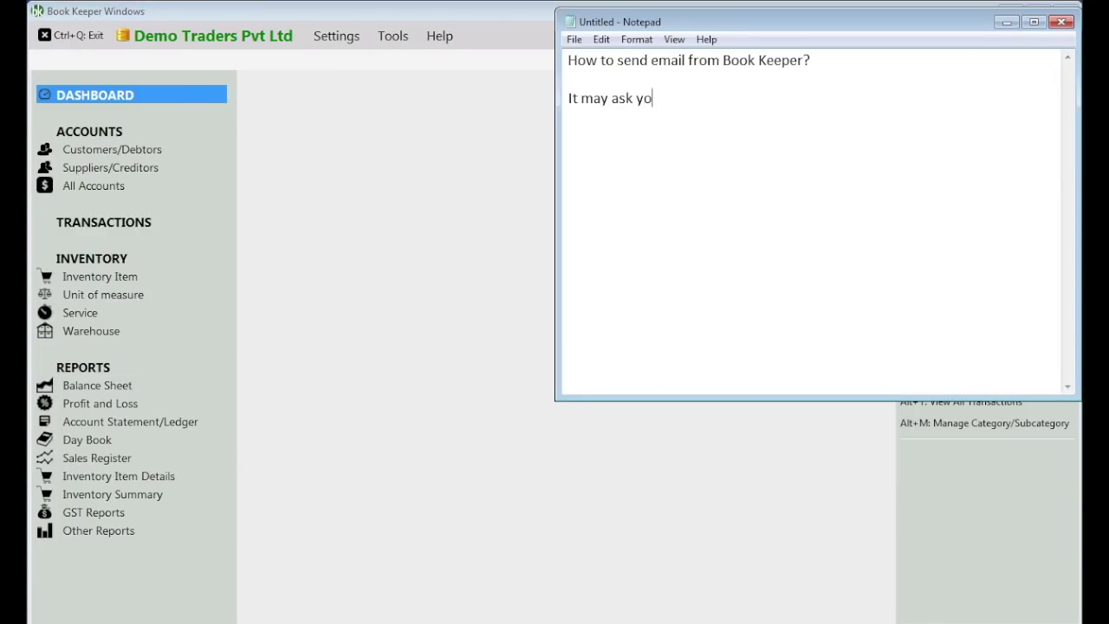
type("u to install .NET 4.")
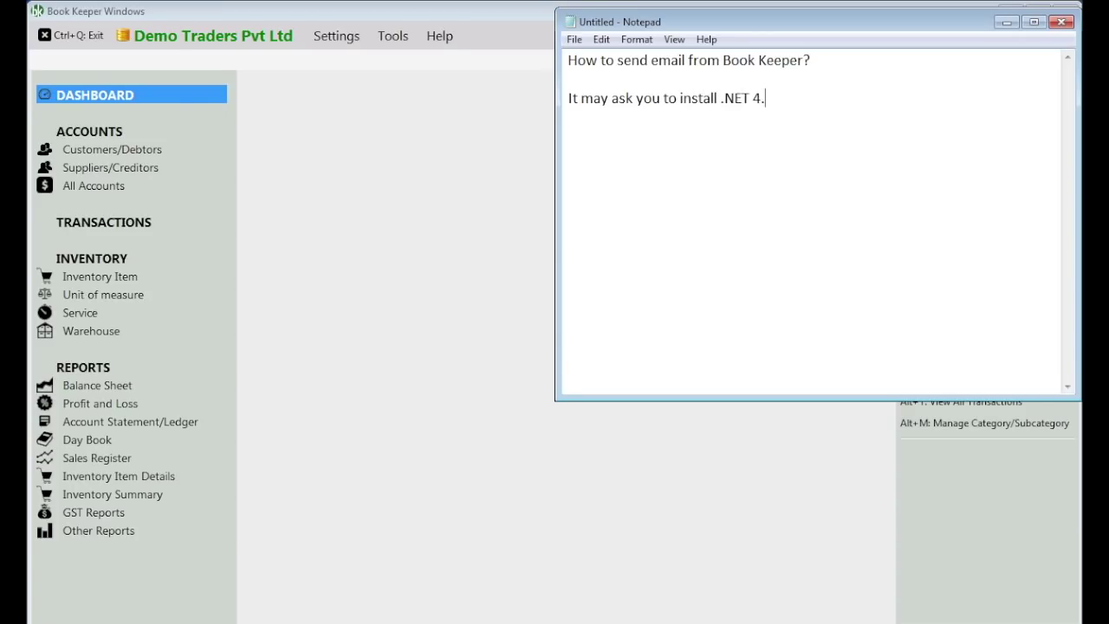
type("Just install that")
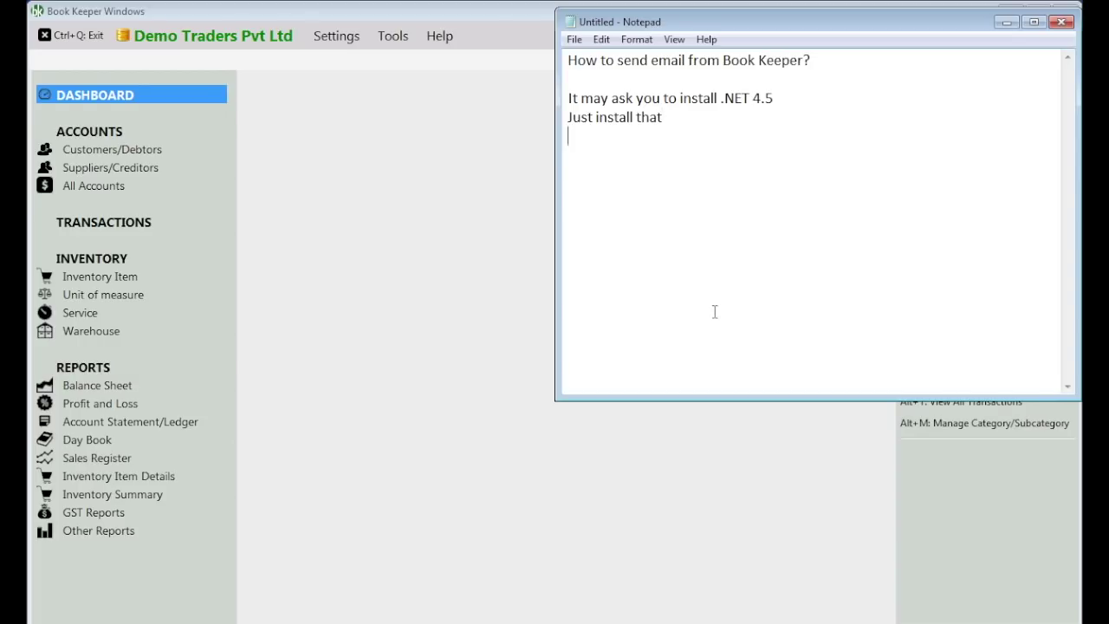
type(" (if you are using Windows 7")
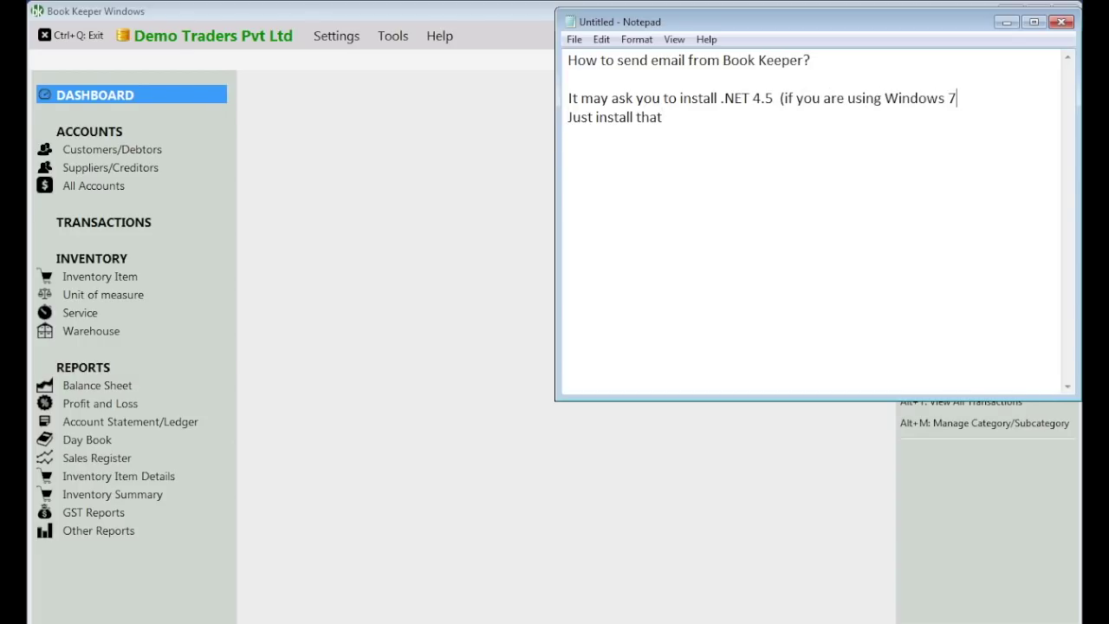
- Add 'Install Email Utility' and 'Let's now configure email in Book Keeper.' lines, then return to Book Keeper
left_click(715, 312)
key("Return")
type("Install Emaio")
key("BackSpace")
type("l U")
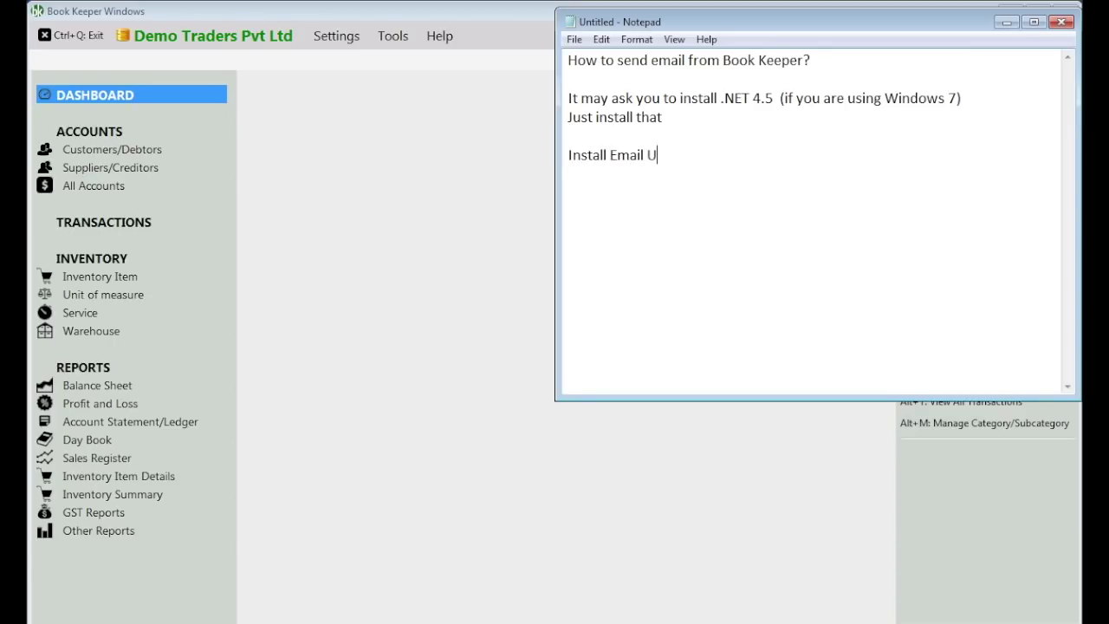
type("tility")
key("Return")
type("Let's now configure emai")
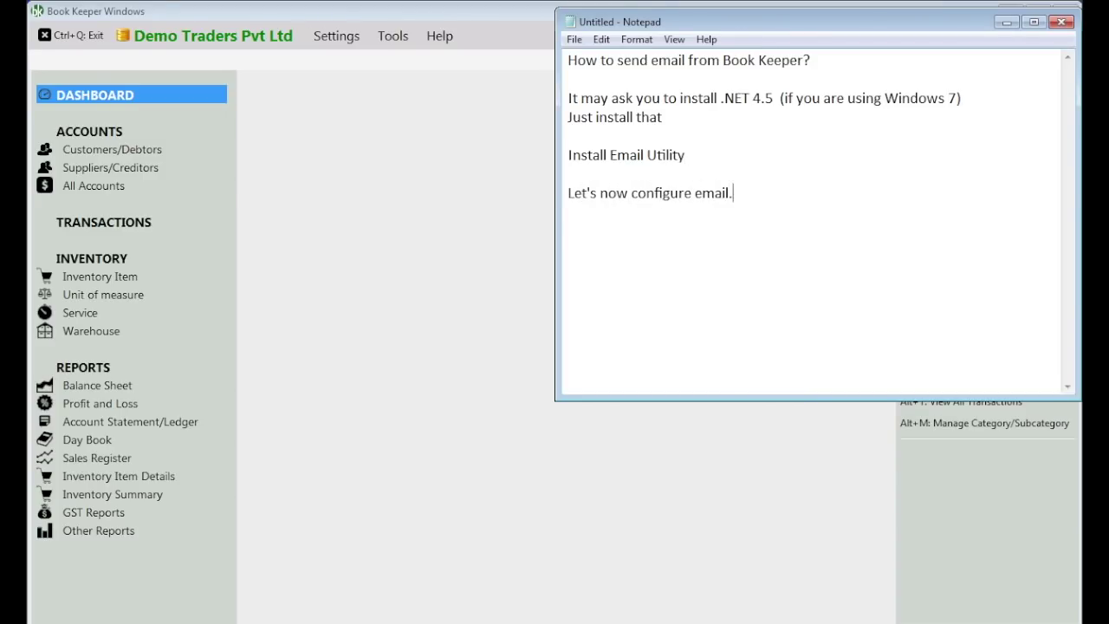
type("l in Book Keeper.")
left_click(497, 275)
- Open Email Settings and note in Notepad that only a Gmail id is supported
left_click(337, 35)
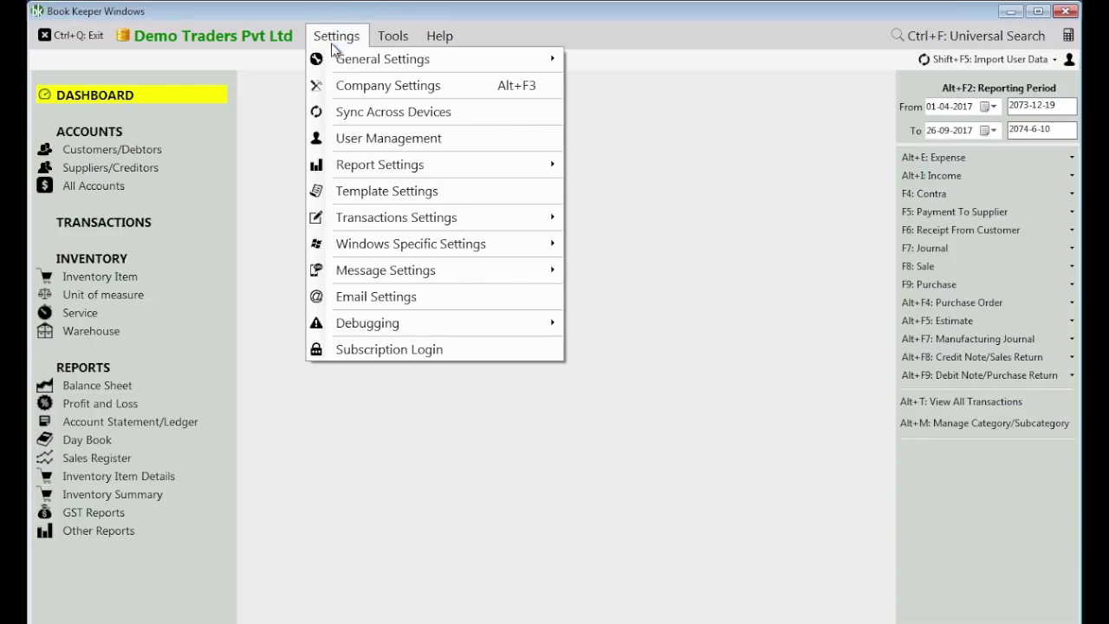
left_click(361, 294)
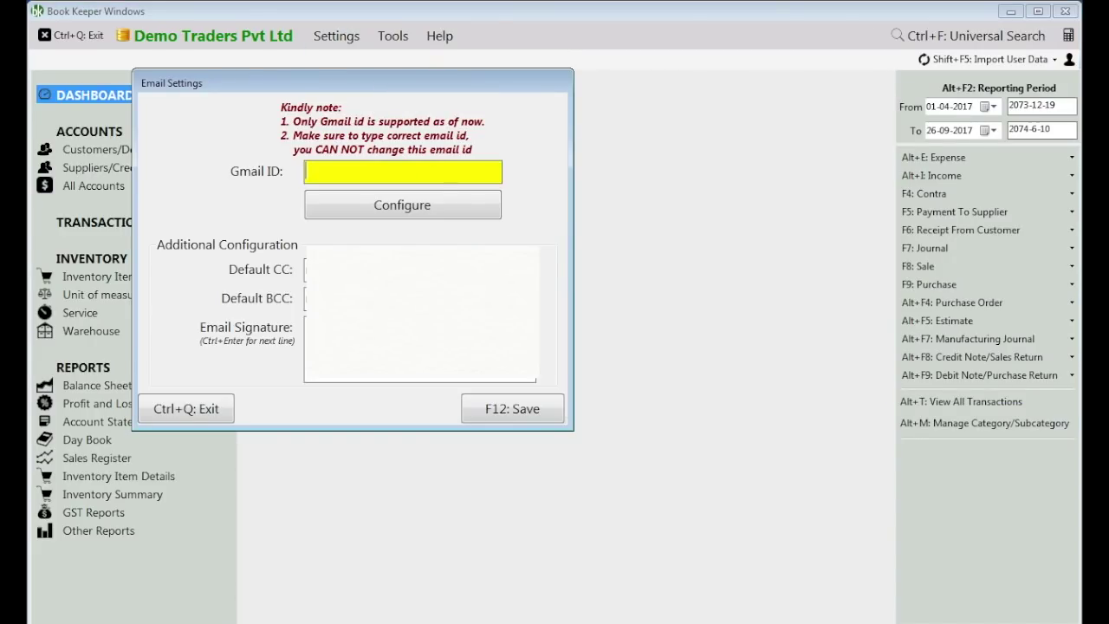
key("alt+Tab")
key("Return")
key("Return")
type("Only gmail")
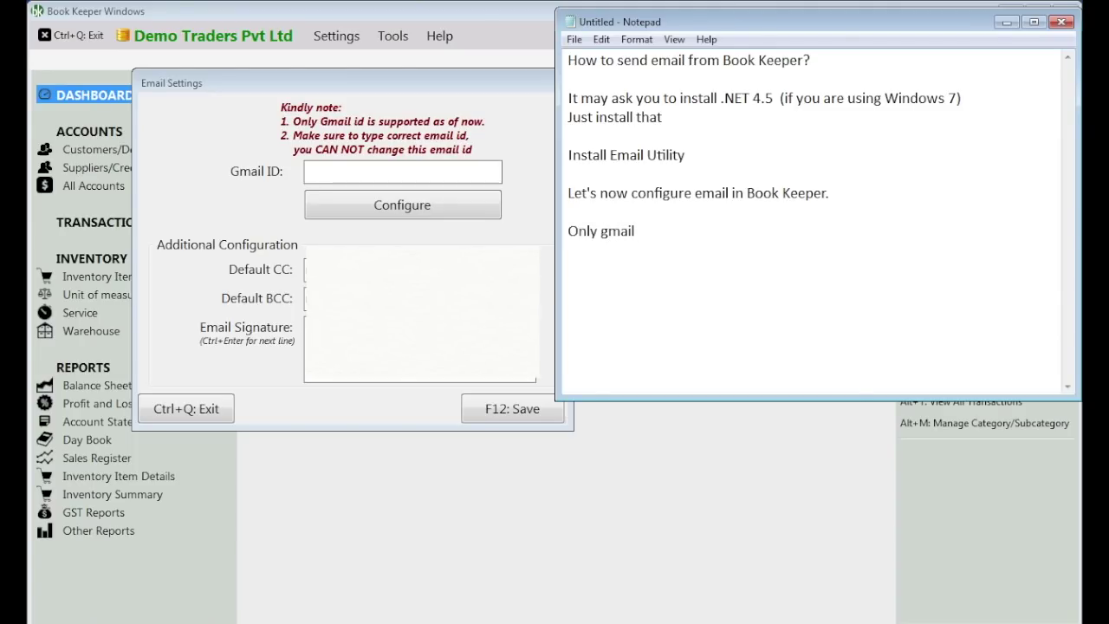
type(" id is supported,s o")
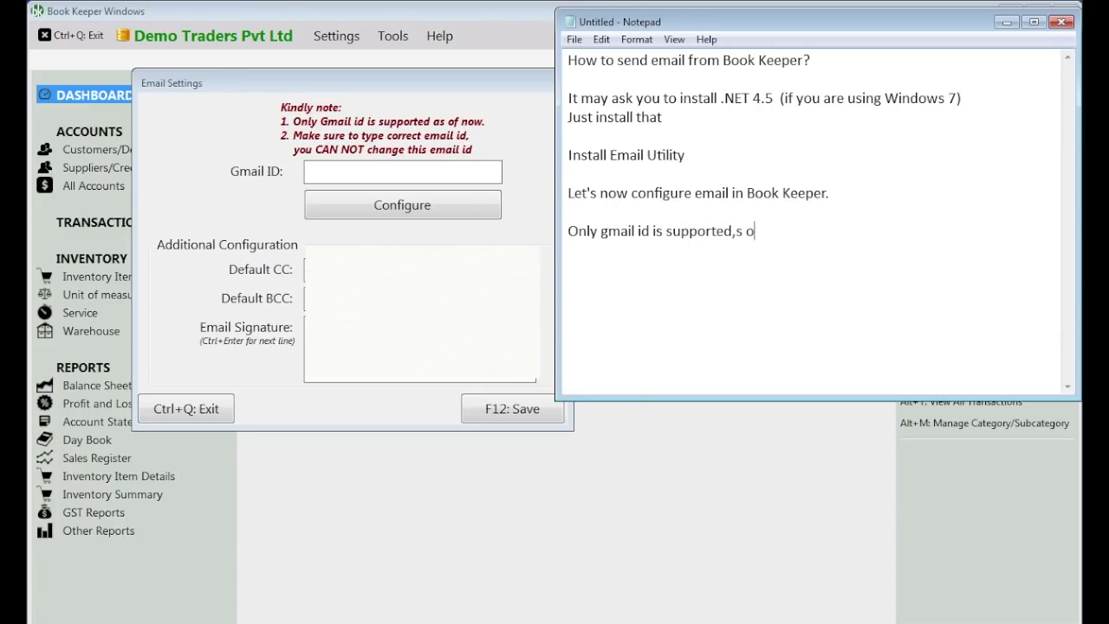
key("BackSpace")
key("BackSpace")
key("BackSpace")
type(" so type your gmail id here")
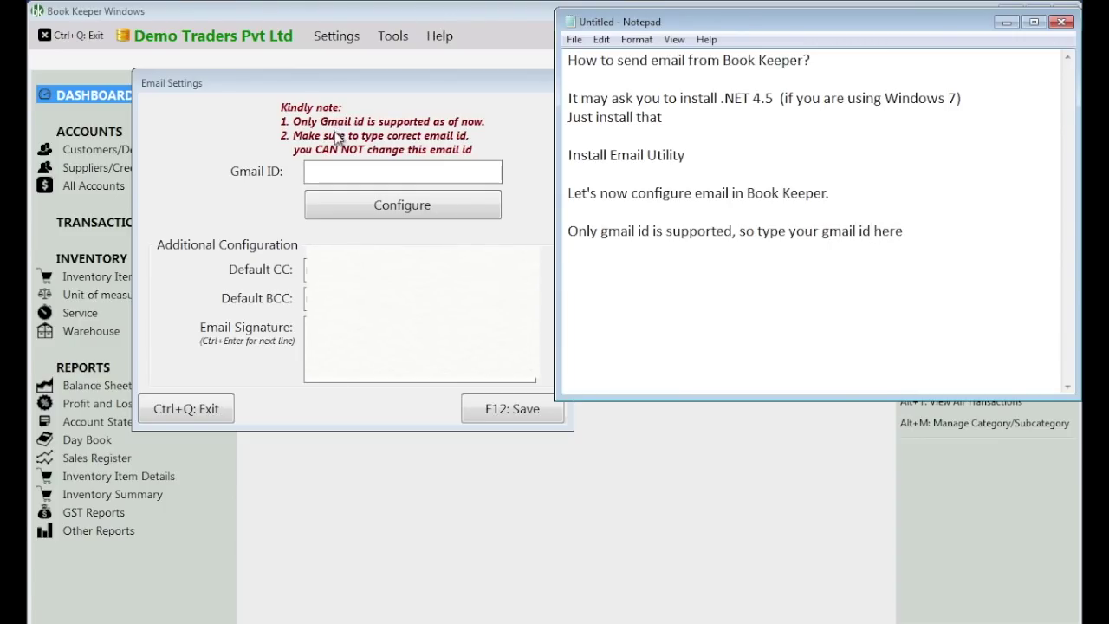
- Enter the Gmail ID and set the Book Keeper support address as default CC
left_click(345, 173)
type("roh")
key("Tab")
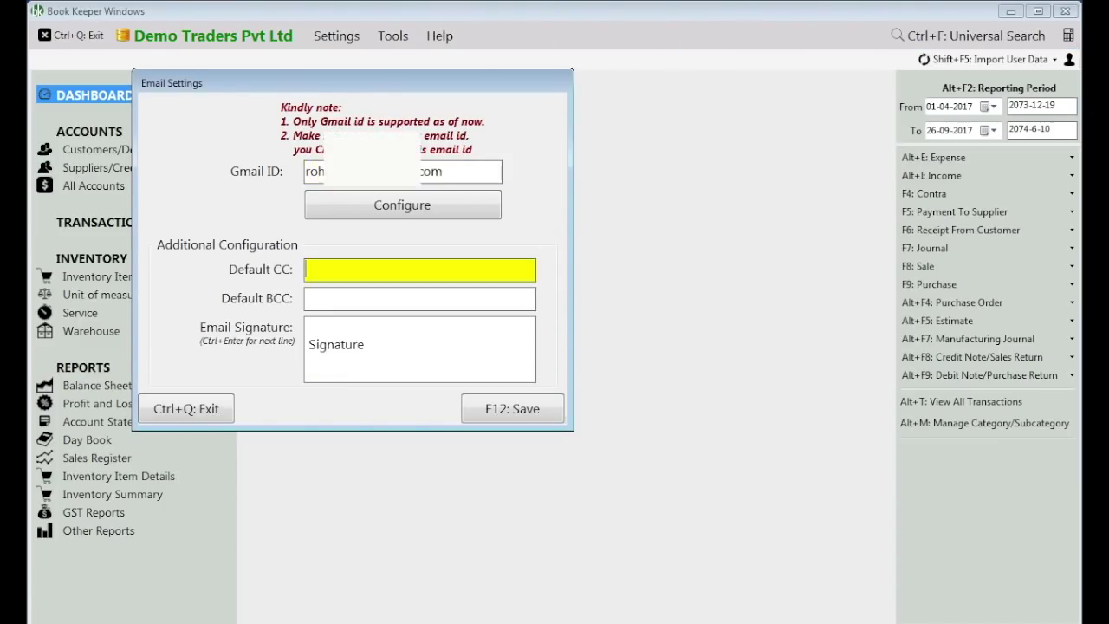
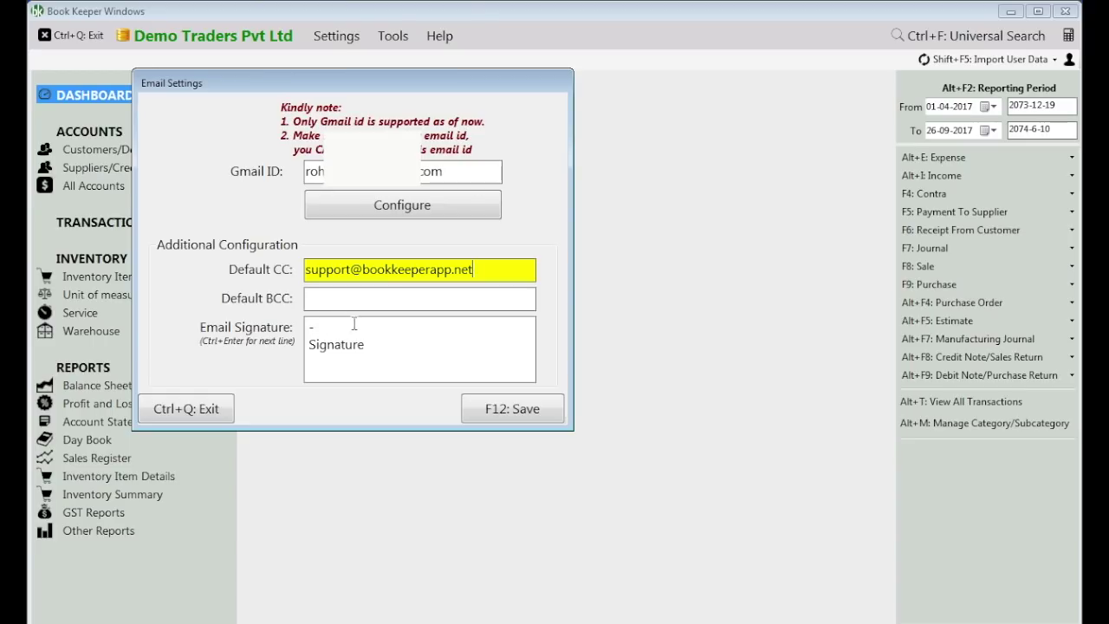
- Replace the placeholder signature with 'Thanks' followed by the sender's name
left_click(371, 344)
double_click(320, 347)
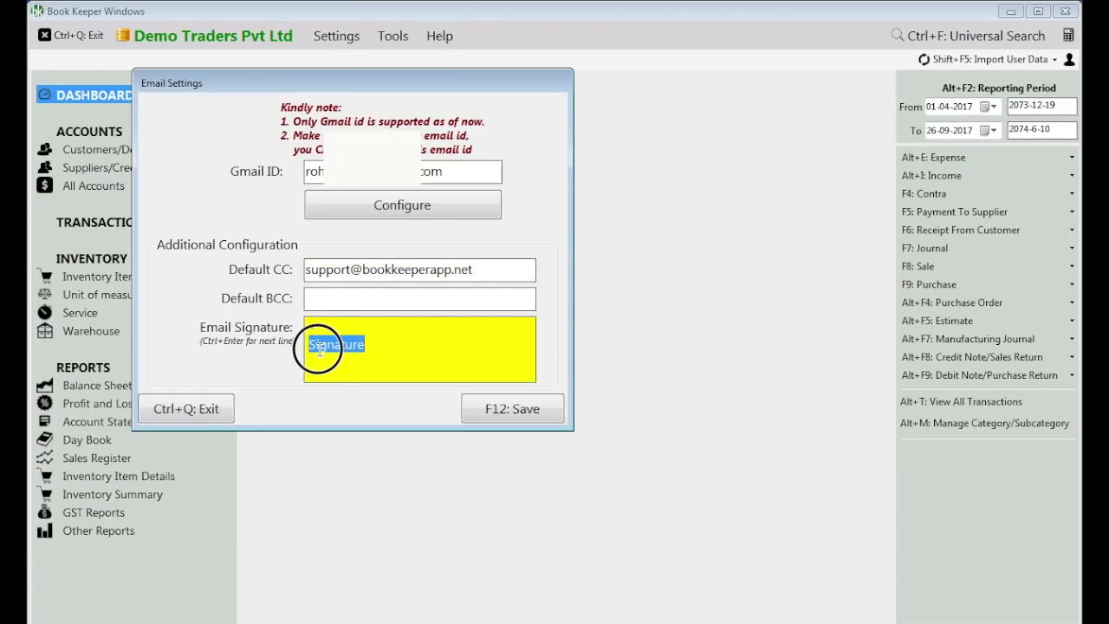
key("BackSpace")
type("Thank")
left_click(419, 298)
type("R")
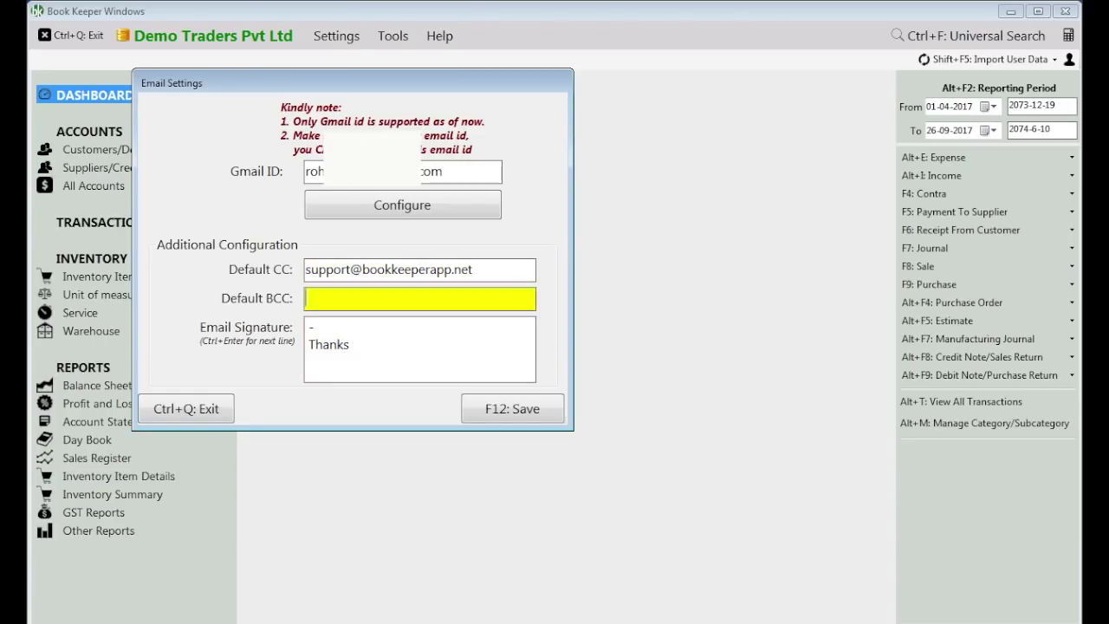
left_click(375, 348)
type("Rohit")
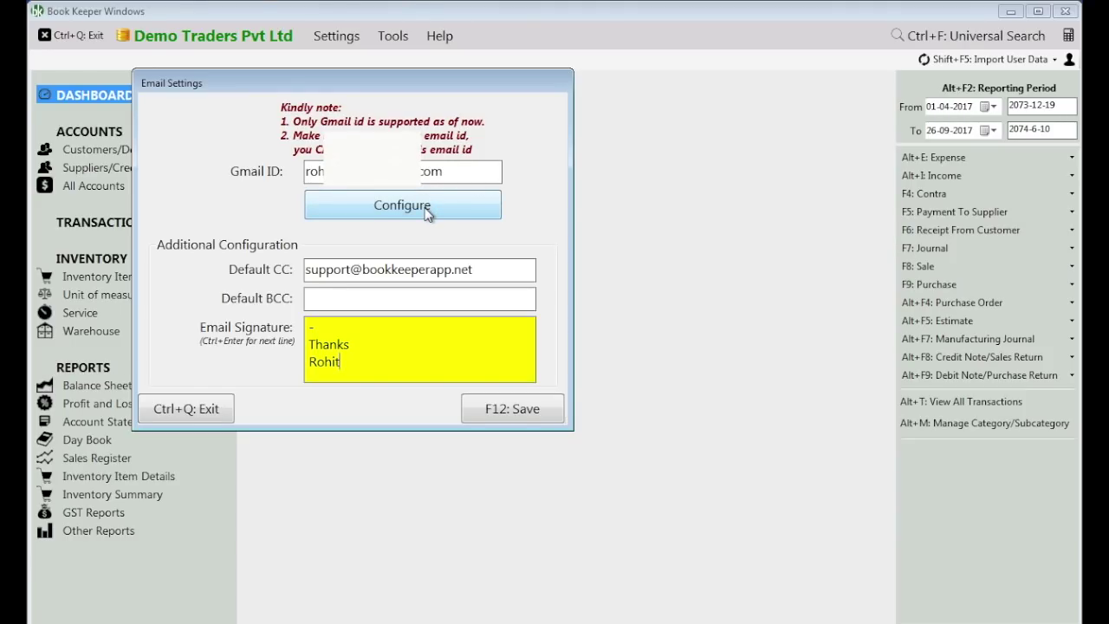
- Sign in with the Google account and allow Book Keeper Windows to send email on your behalf
left_click(427, 214)
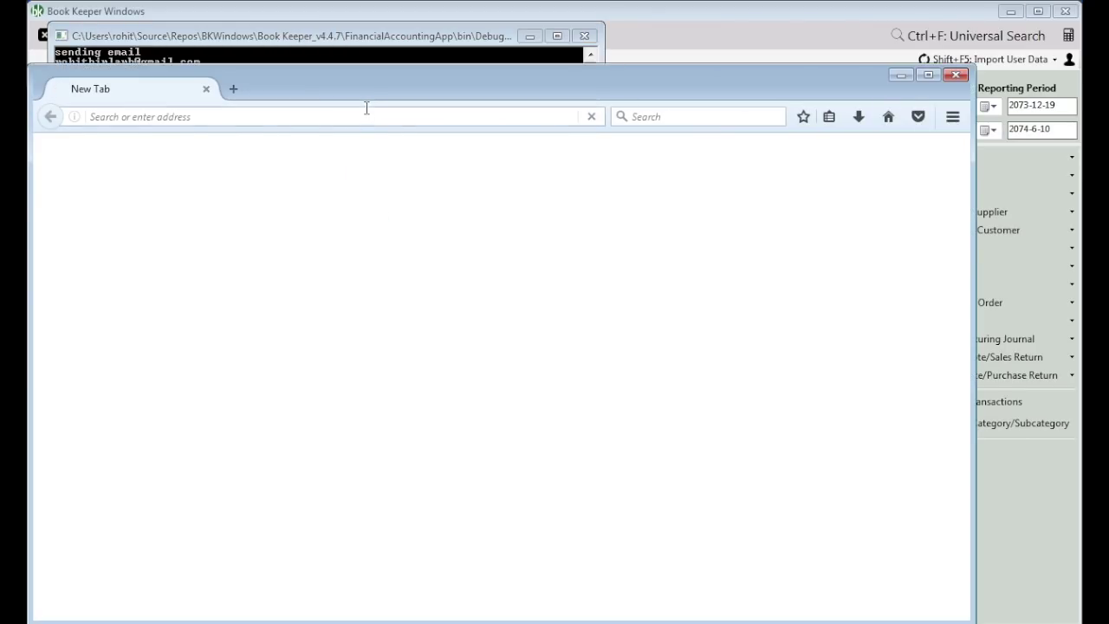
left_click_drag(356, 91, 404, 61)
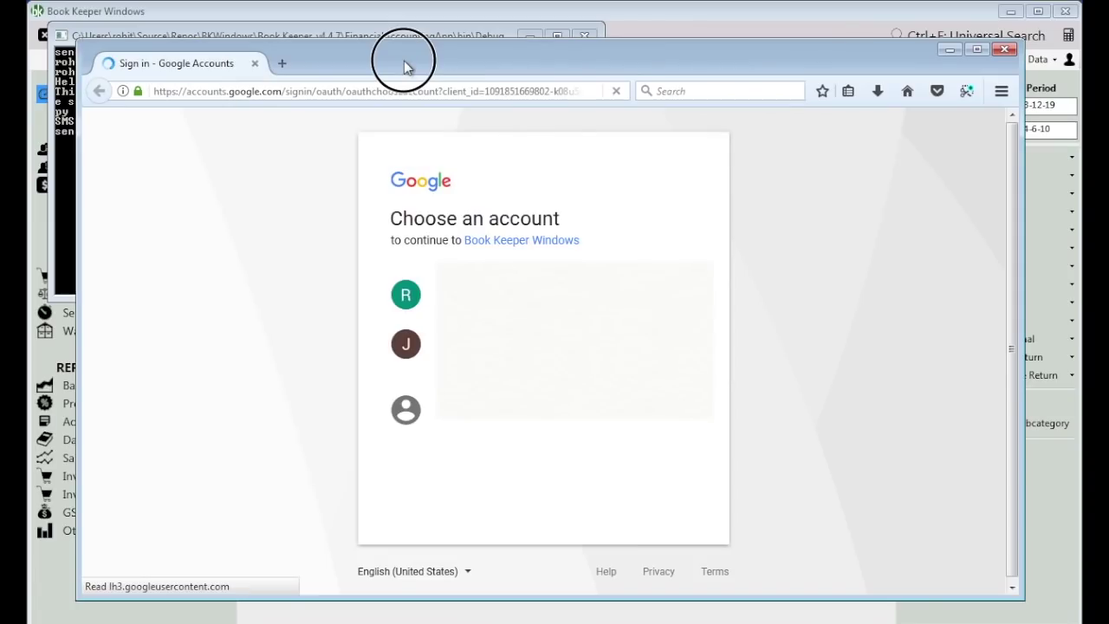
left_click(420, 295)
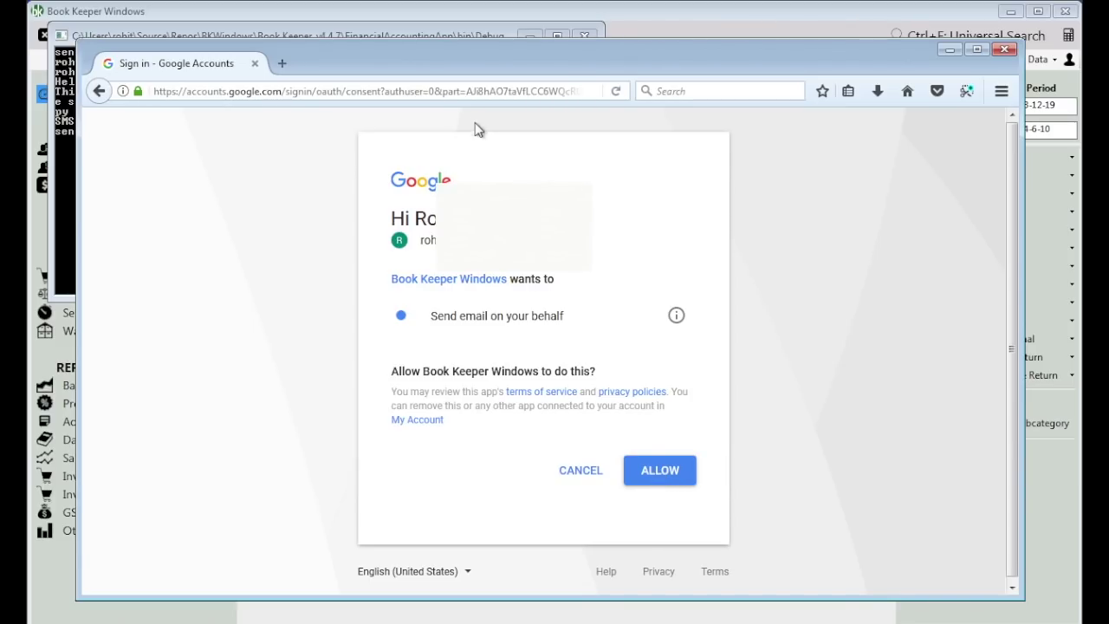
left_click_drag(459, 72, 527, 53)
left_click(714, 461)
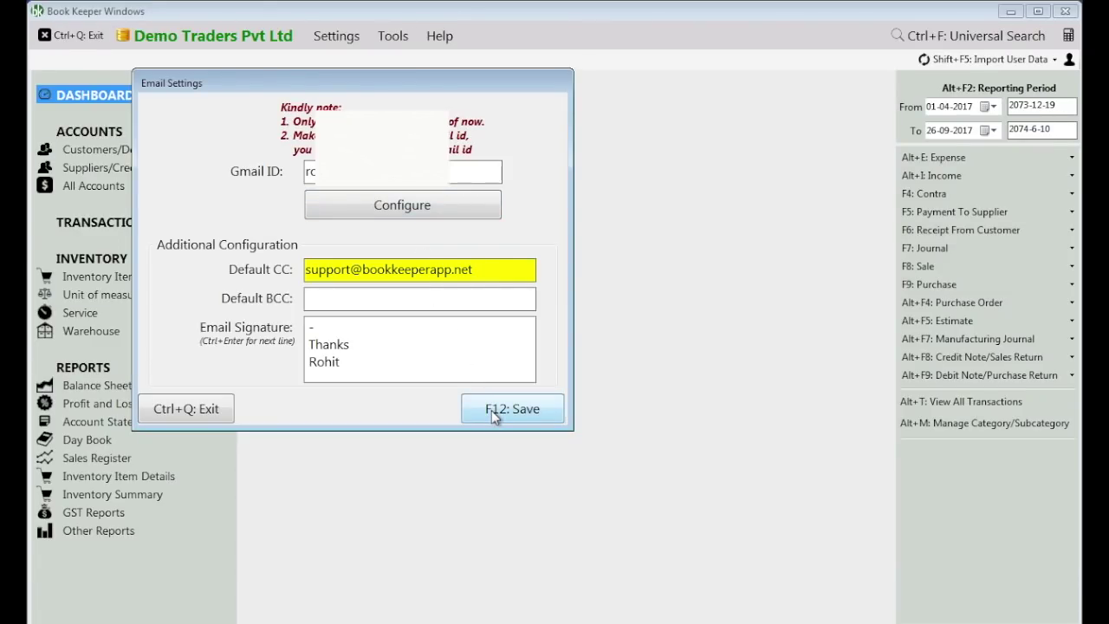
- Save the Gmail settings with F12, sending a sample email, then bring Notepad forward
left_click(495, 418)
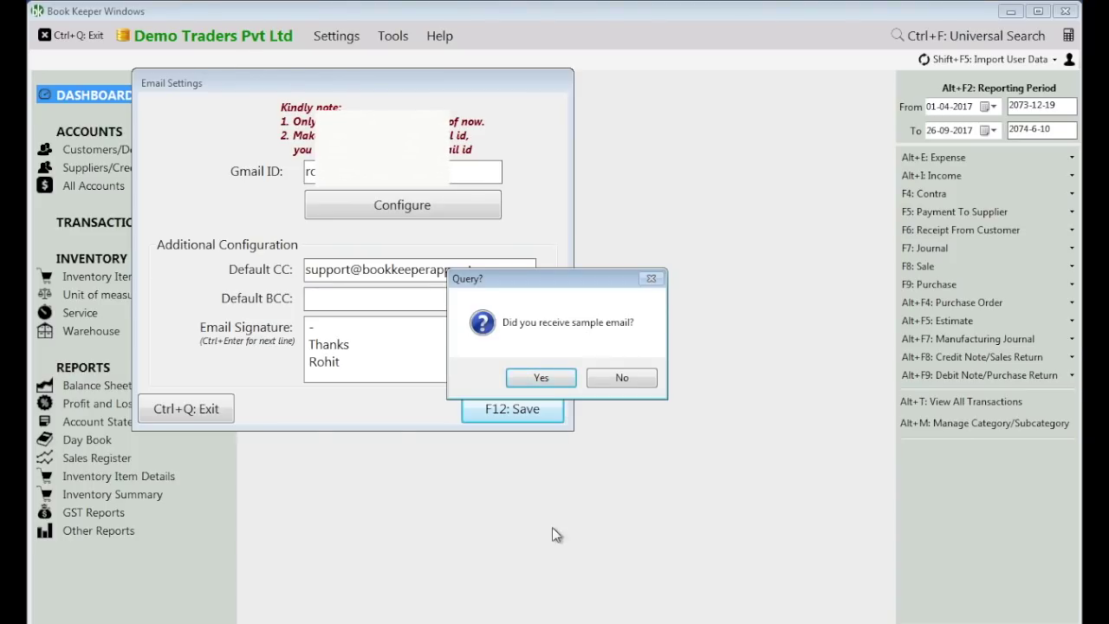
key("alt+Tab")
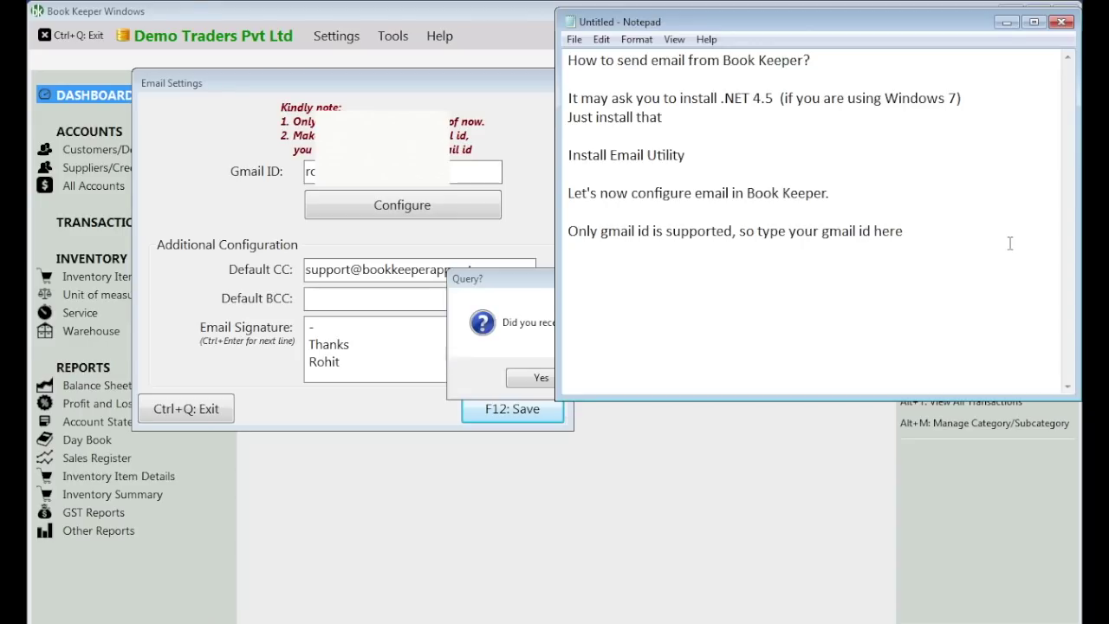
- Add the note 'Check your email… If yes, then only hit "yes" button here' and switch to Firefox
key("Return")
type("Check your email D")
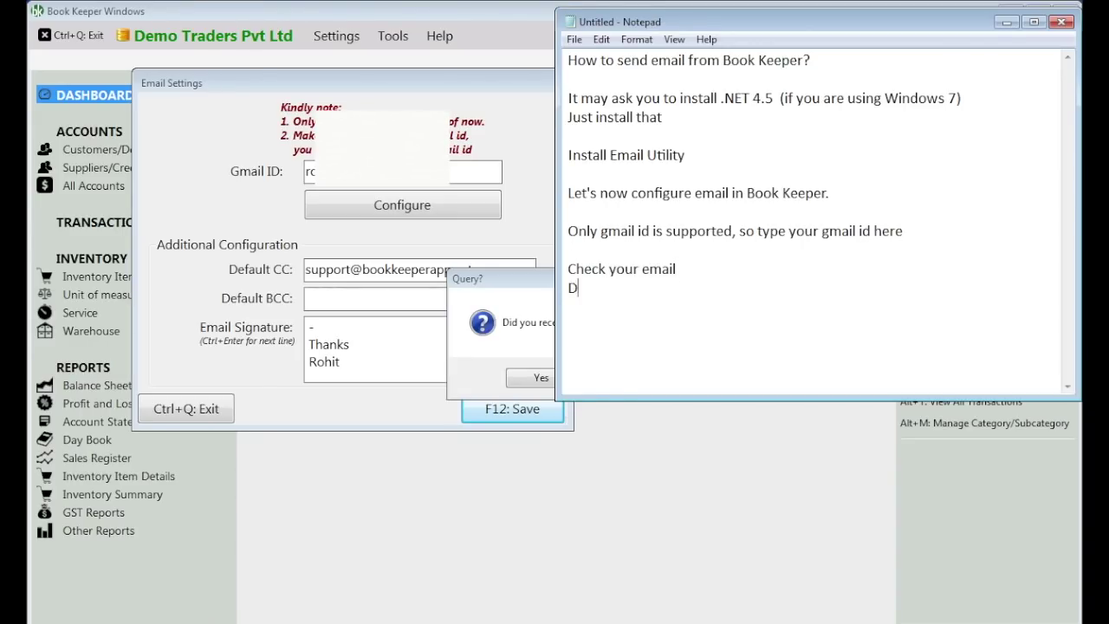
type("id you receive ")
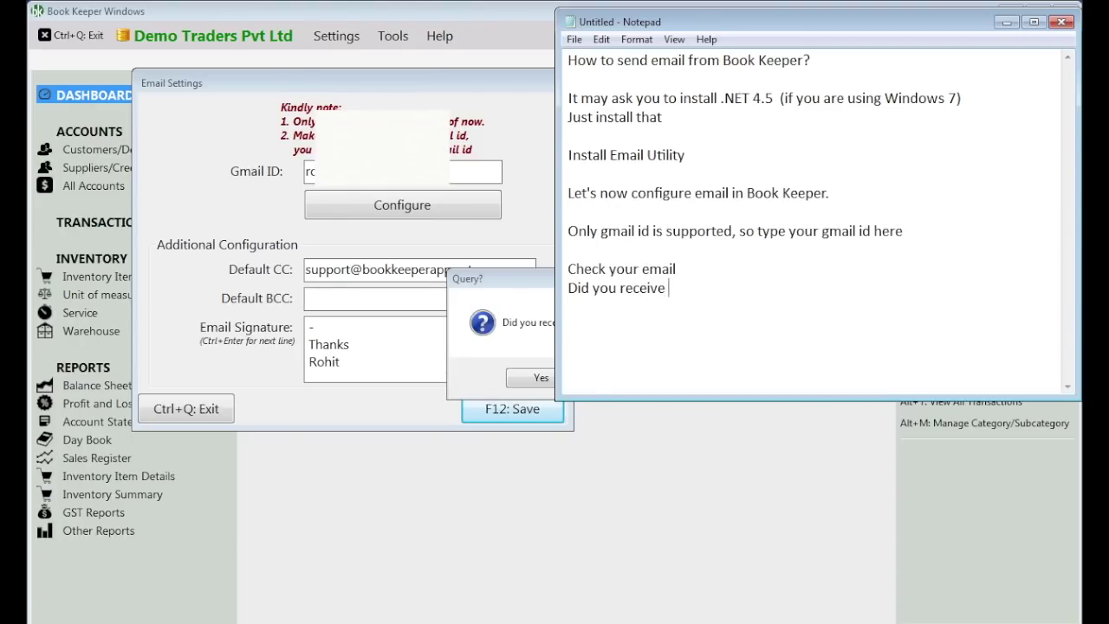
type("sample email ")
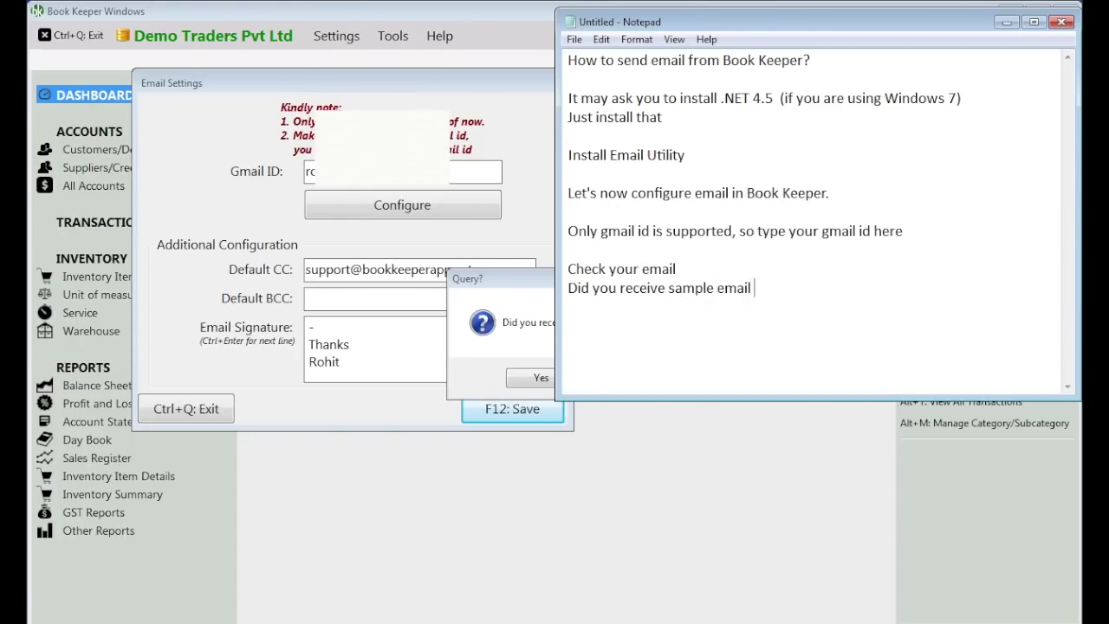
type("? If yes, then only hi")
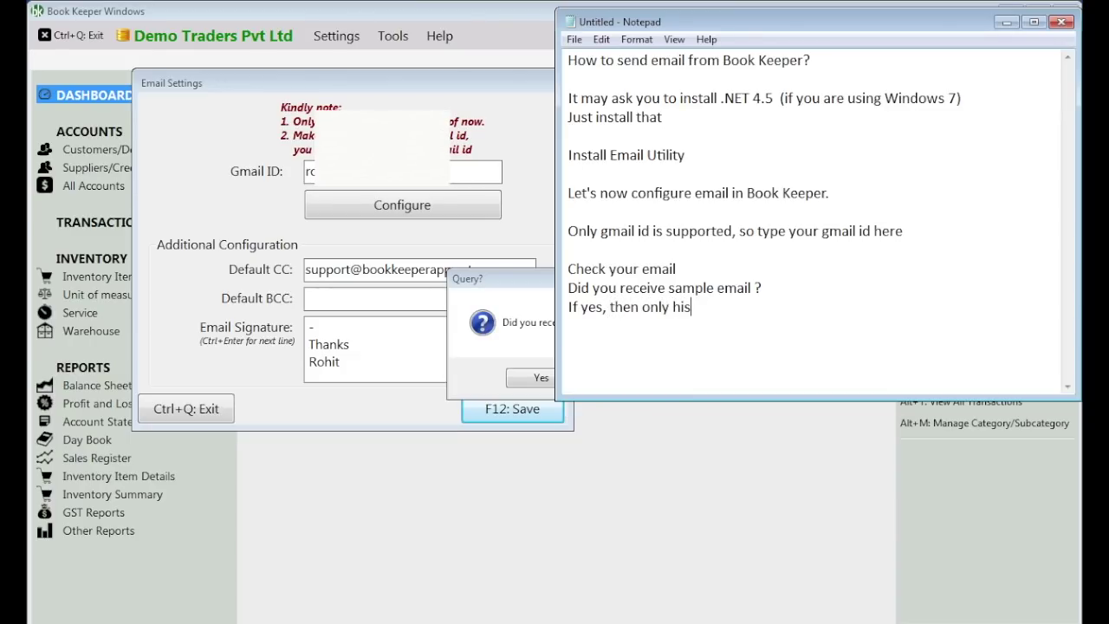
type("t \"yes\" button here")
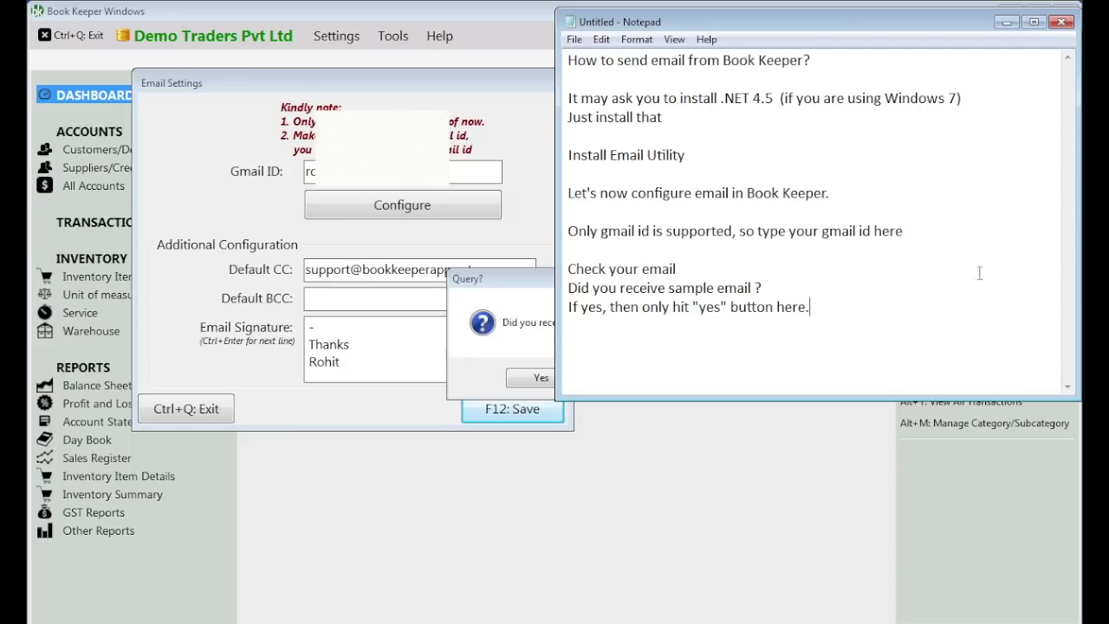
type(".")
key("alt+Tab")
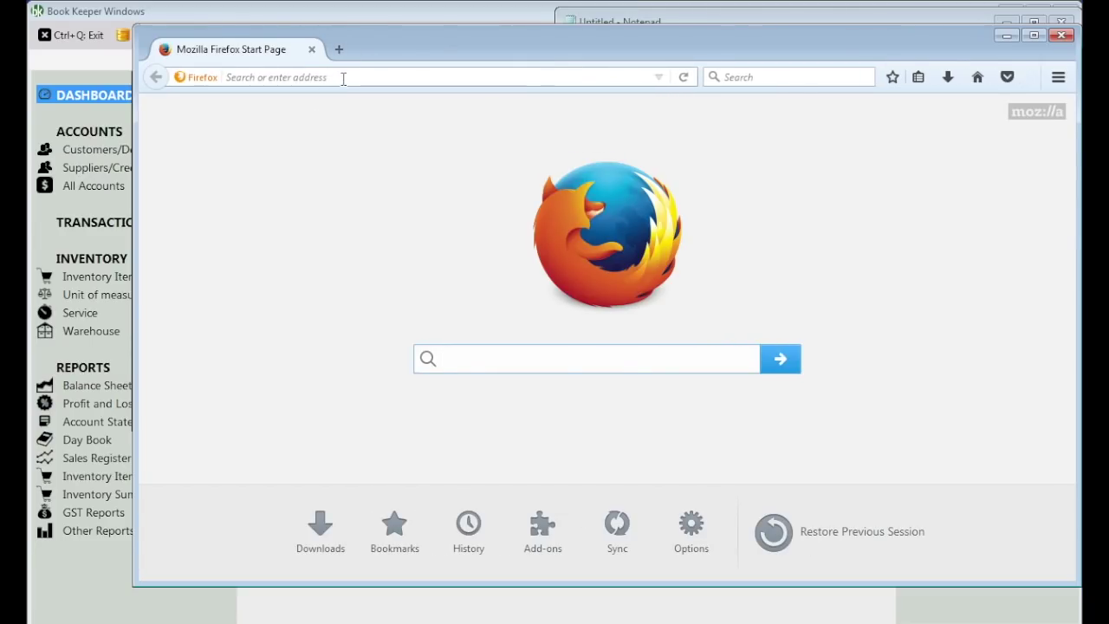
- Load gmail.com and view the 'Hello There' sample email in the inbox
type("gmail.com/")
key("Return")
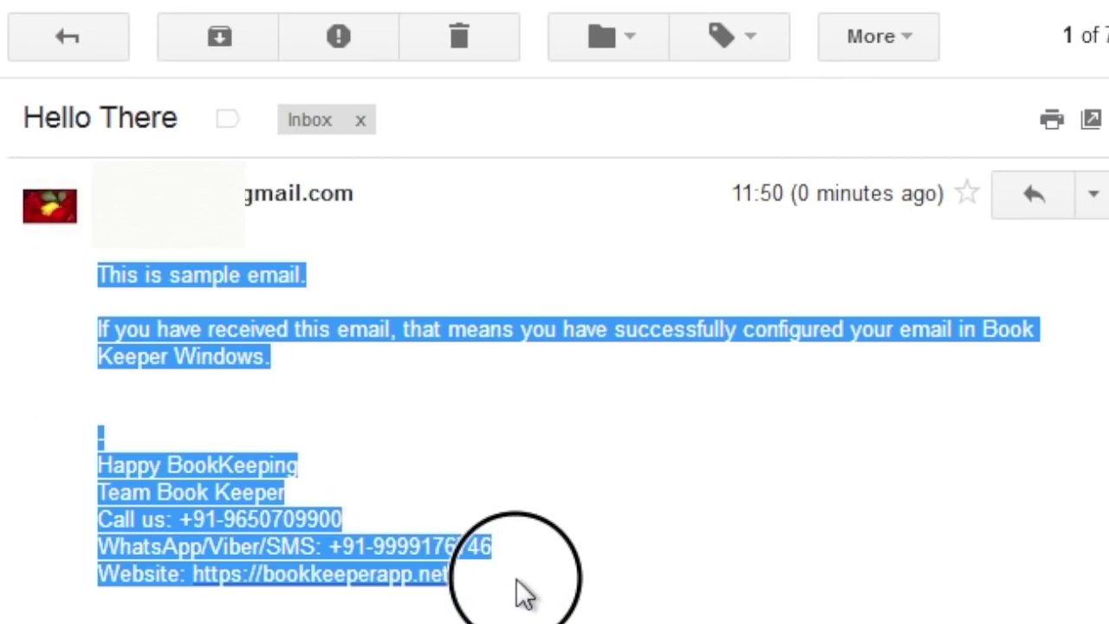
left_click(624, 572)
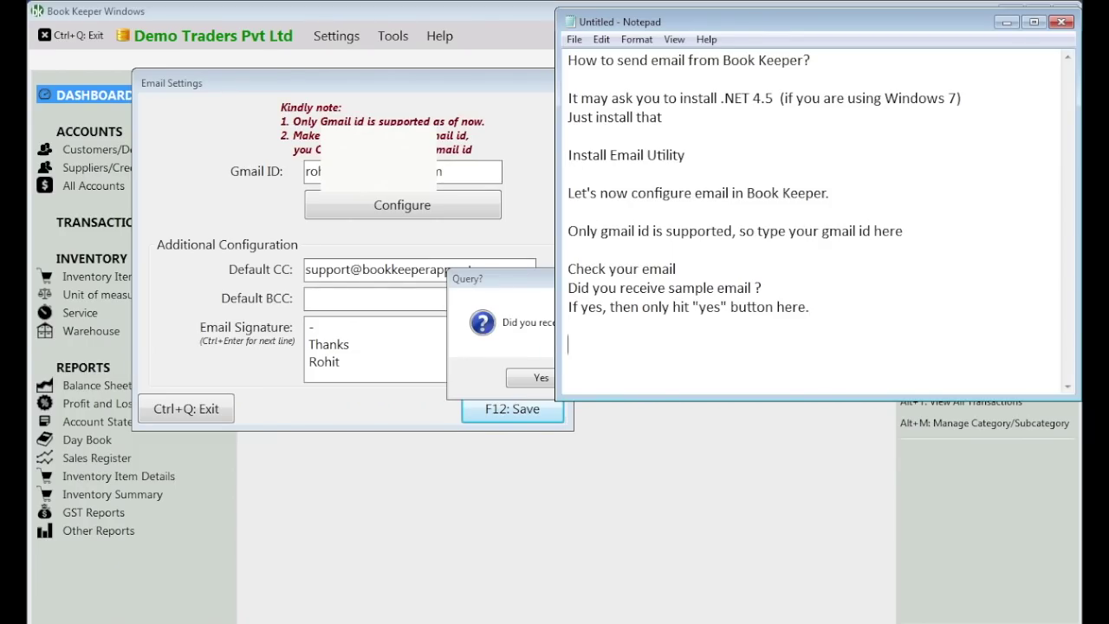
- Type the Notepad line 'have received sample email, so clicking "Y' confirming receipt
type("have received sample email, so")
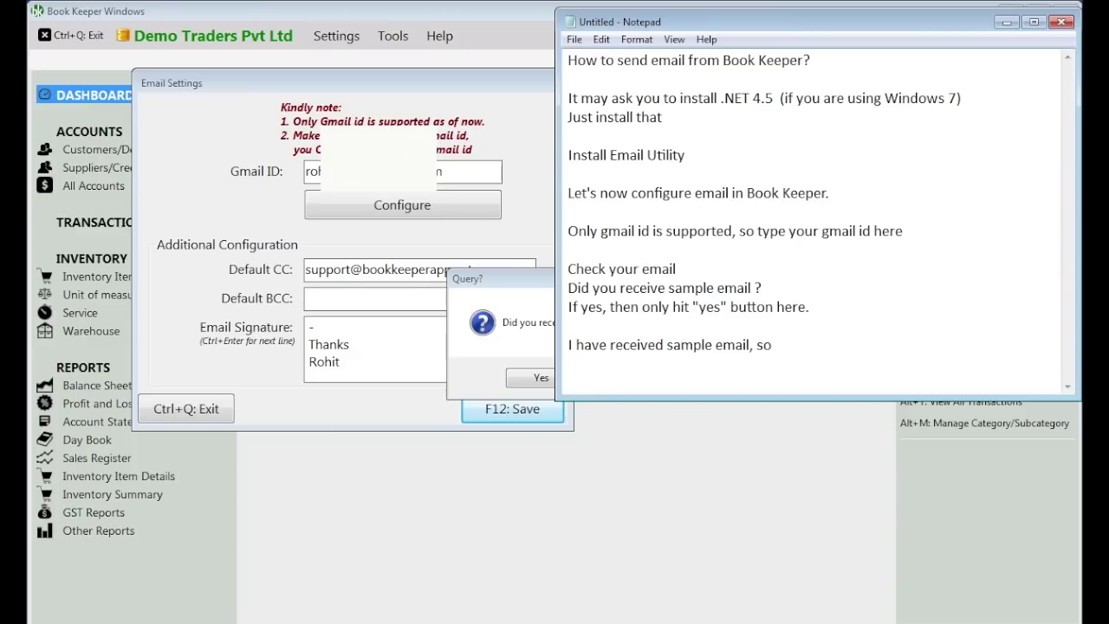
type(" clicking \"Yes")
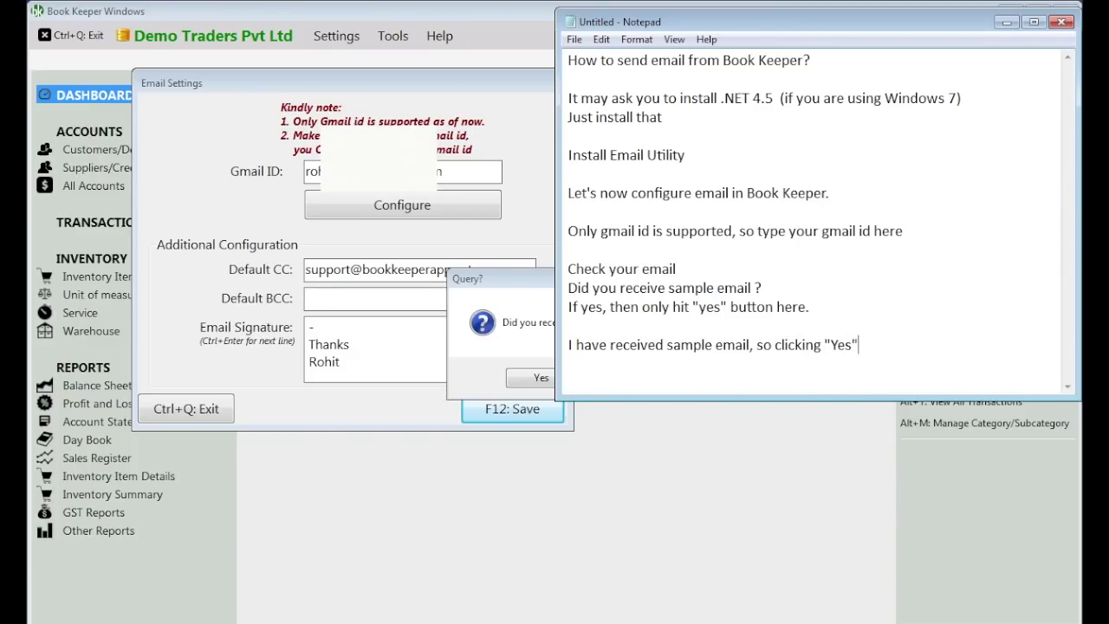
- Confirm the sample email arrived, closing Email Settings and completing the Gmail setup
left_click(519, 327)
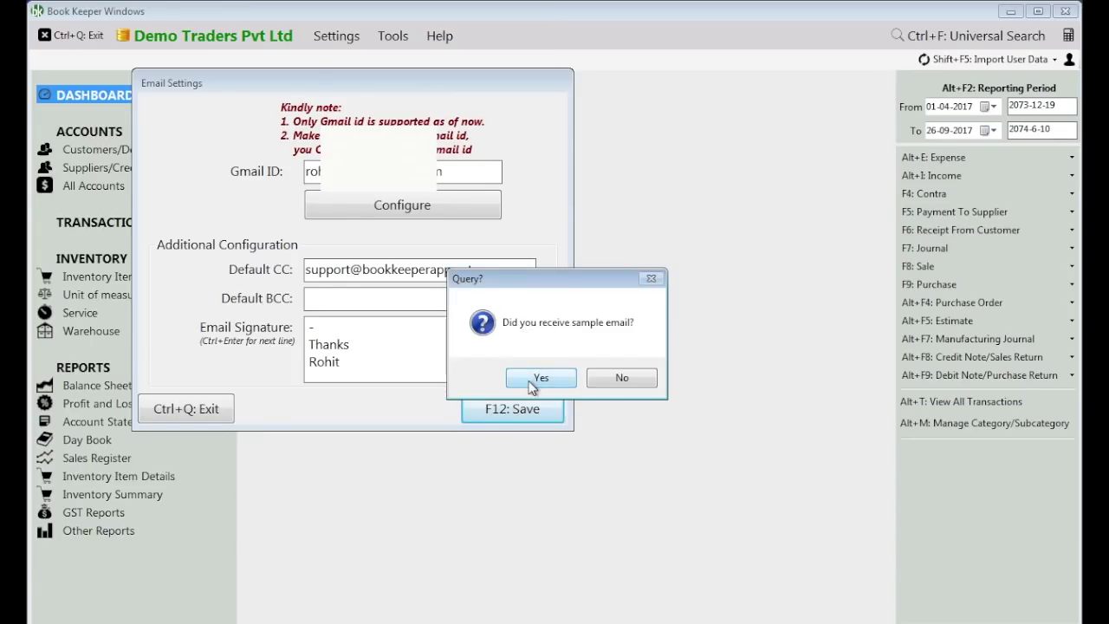
left_click(532, 381)
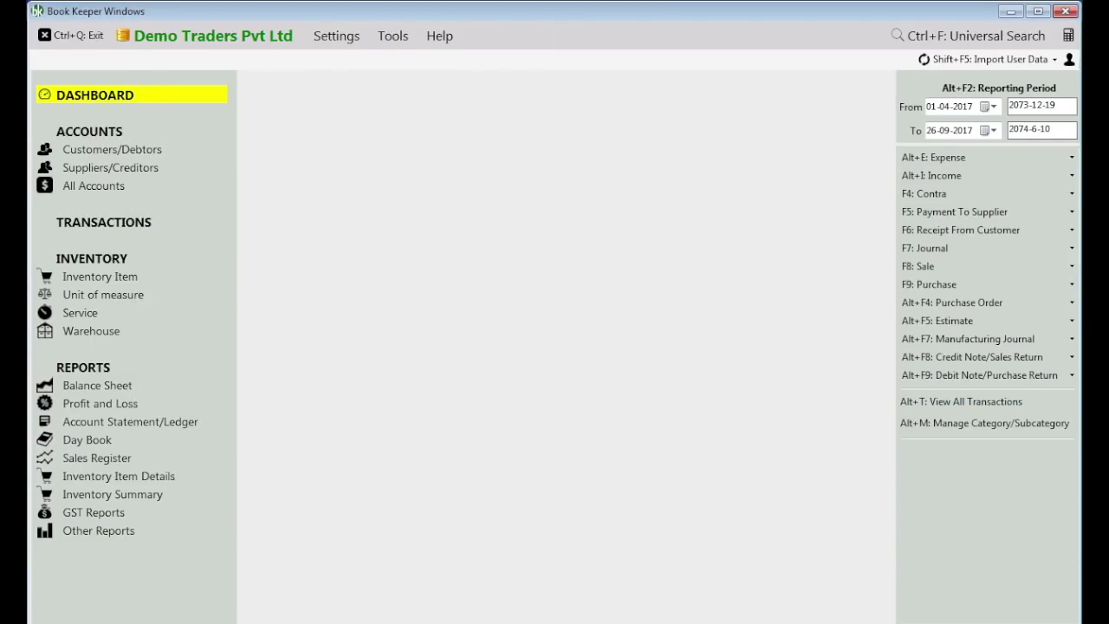
left_click(567, 621)
- Type the Notepad line 'Let's create one invoice and send it over email to our client.'
key("Return")
key("Return")
key("Return")
key("Return")
key("Return")
key("Return")
key("Return")
key("Return")
key("Return")
key("Return")
key("Return")
key("Return")
key("Return")
key("Return")
key("Return")
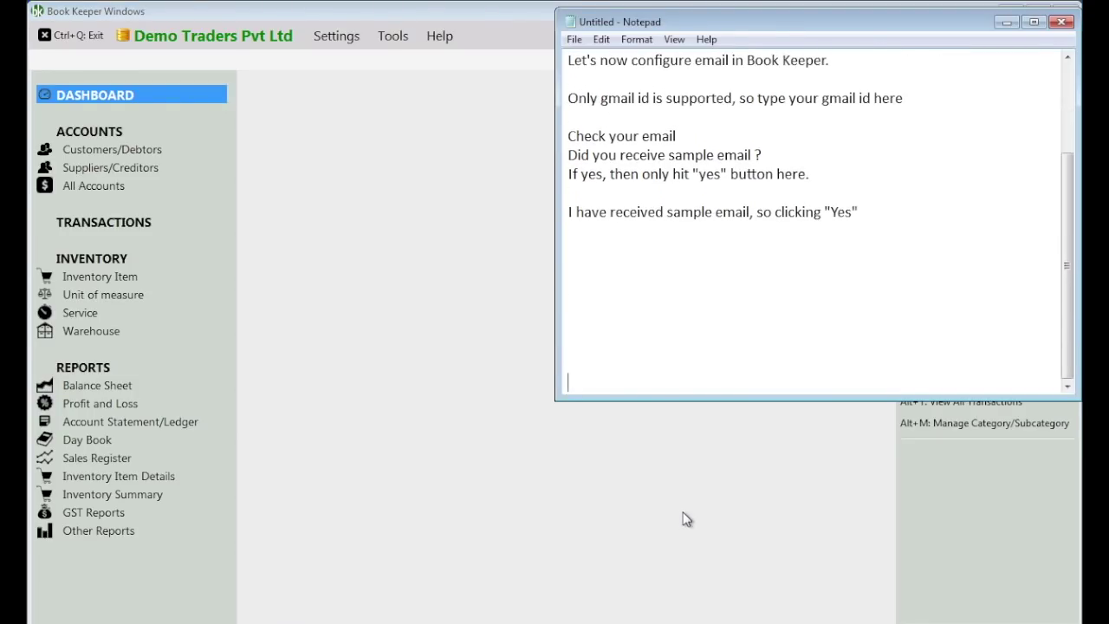
type("Let's create one invoice")
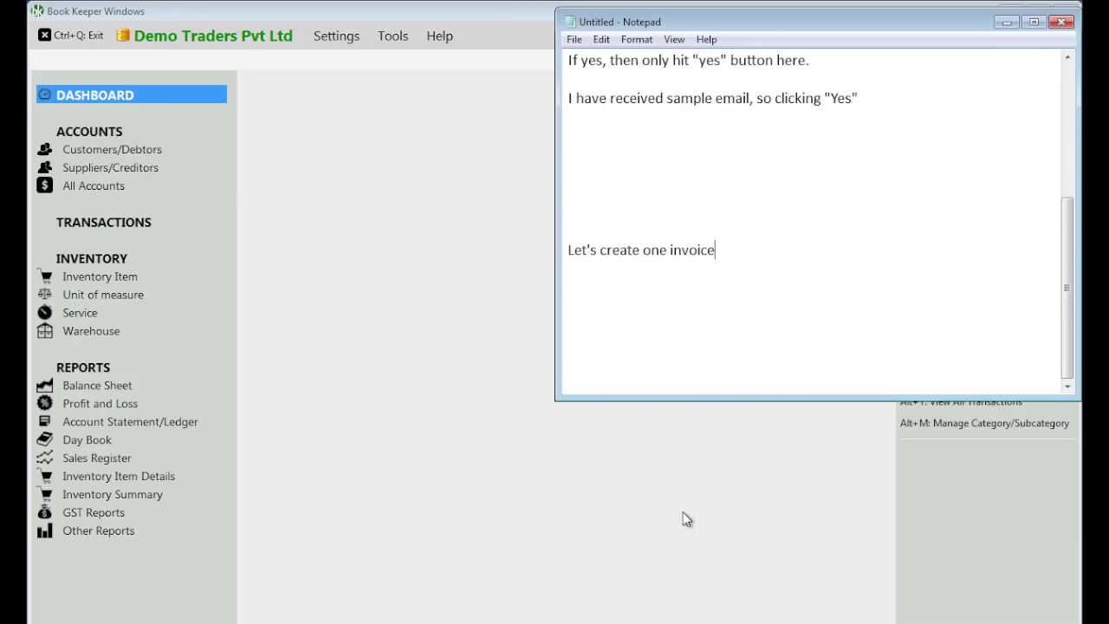
type(" and send it over e")
type("mail.")
type("t o")
key("BackSpace")
key("BackSpace")
key("BackSpace")
type("to our client.")
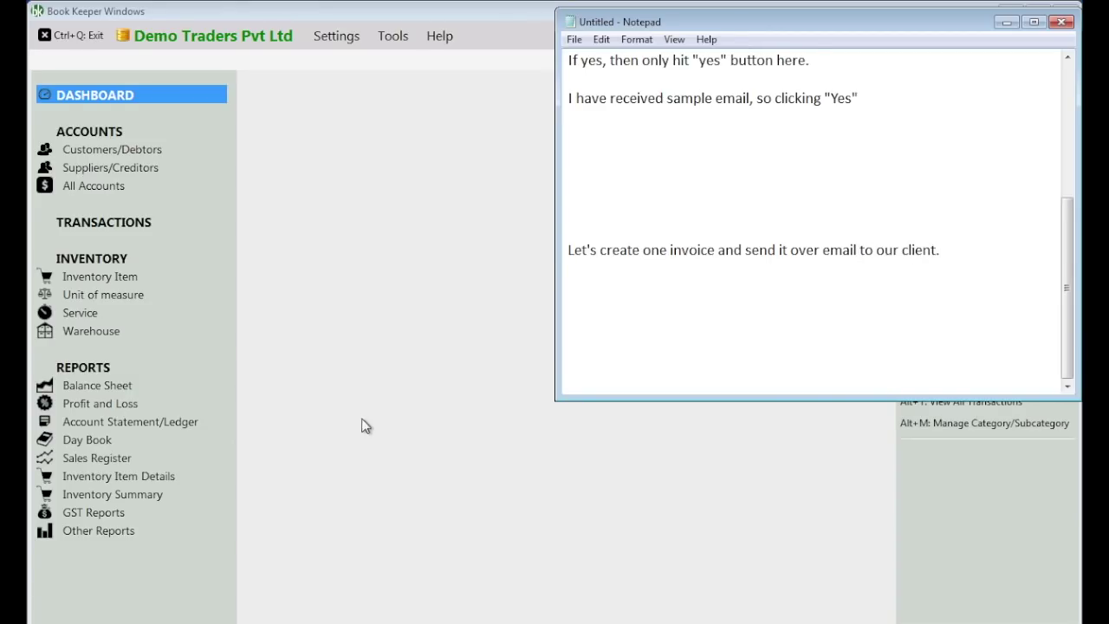
left_click(364, 425)
- Start a new sale invoice and add a customer account named 'new customer'
left_click(919, 266)
left_click(854, 270)
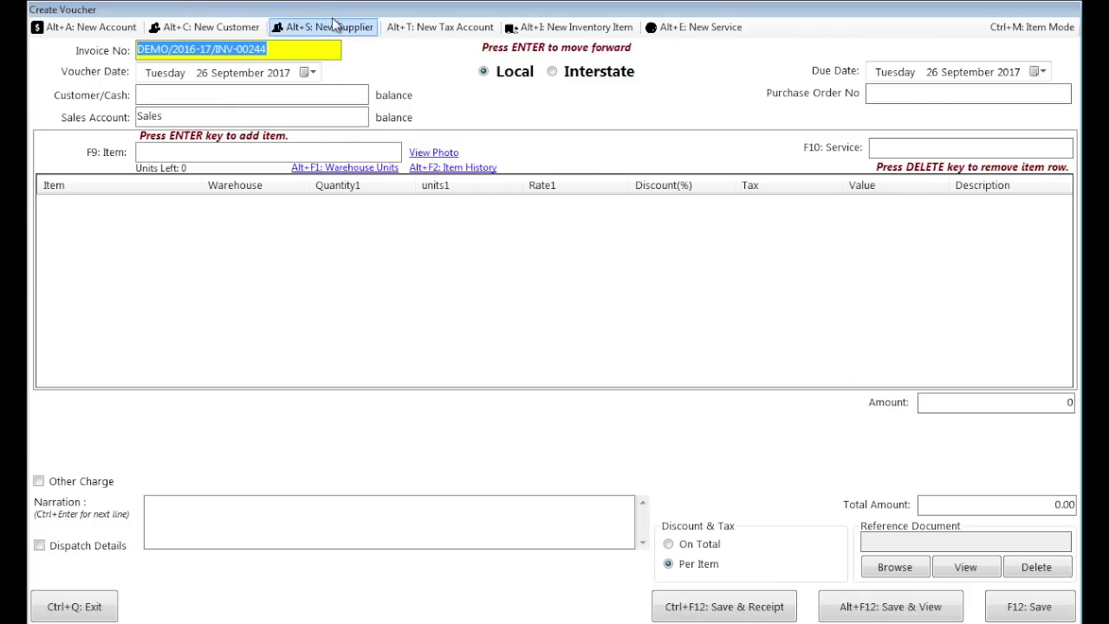
left_click(199, 32)
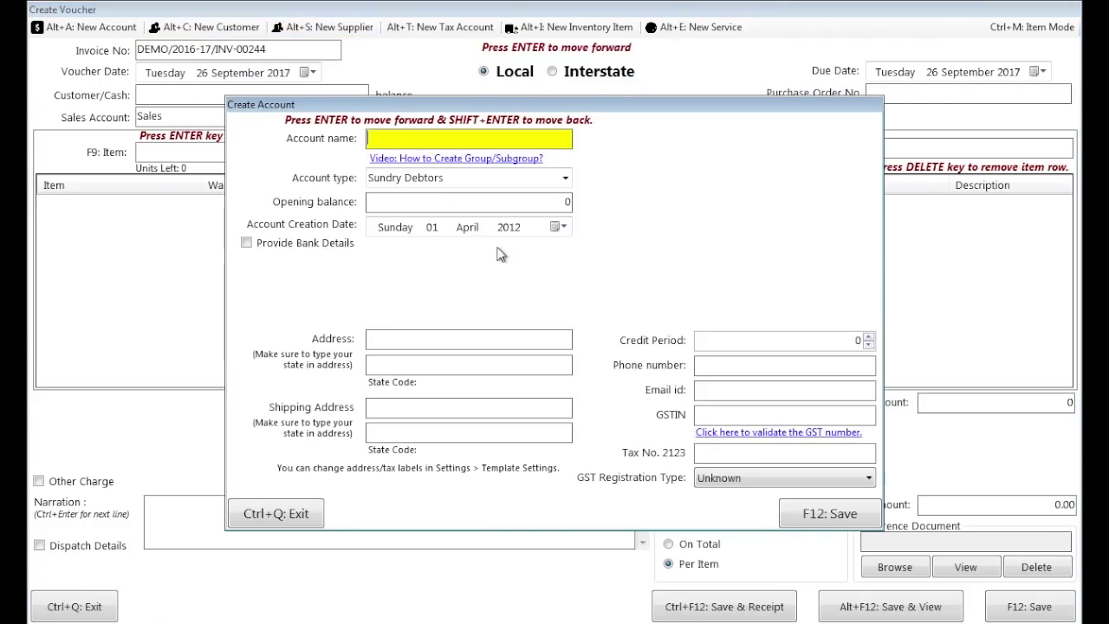
type("new email rou")
key("BackSpace")
key("BackSpace")
key("BackSpace")
key("BackSpace")
key("BackSpace")
key("BackSpace")
key("BackSpace")
key("BackSpace")
key("BackSpace")
type("customer")
key("Return")
key("Return")
key("Return")
key("Return")
- Enter the customer's email id and save the account, accepting the GSTIN and state warnings
key("Return")
key("Return")
key("Return")
key("Return")
key("Return")
key("Return")
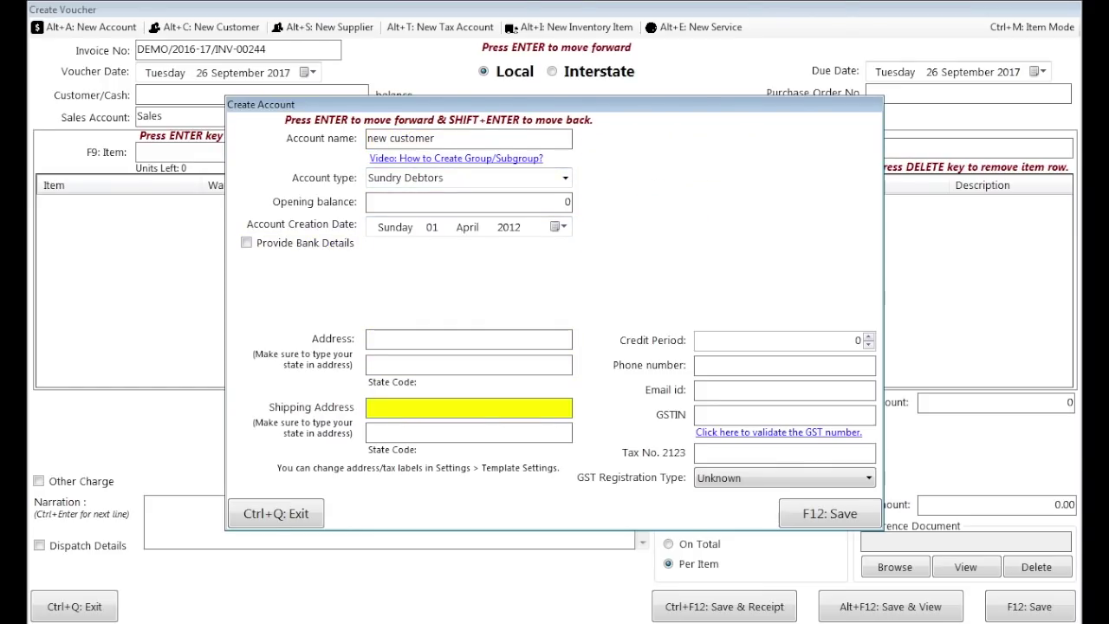
type("support")
key("ctrl+a")
key("Return")
key("Return")
key("Return")
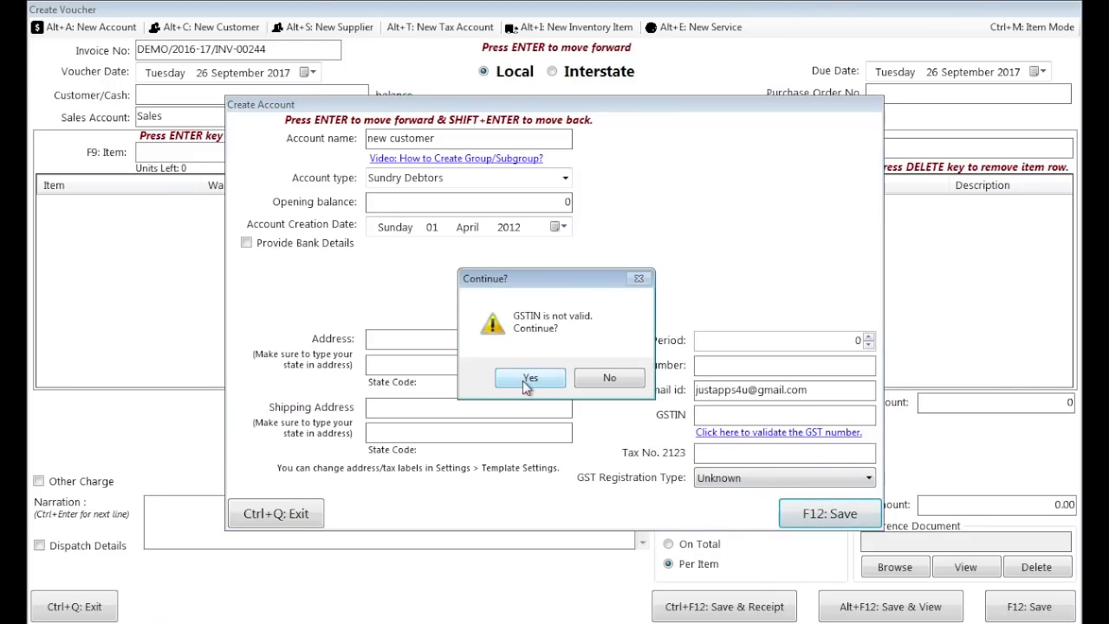
left_click(526, 382)
left_click(623, 425)
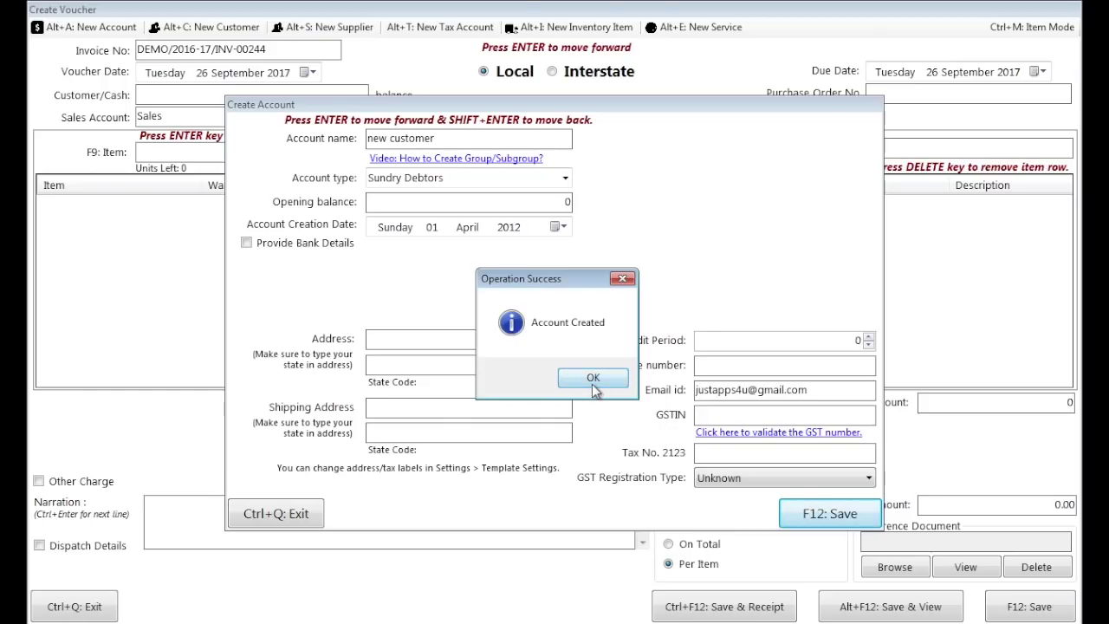
left_click(592, 378)
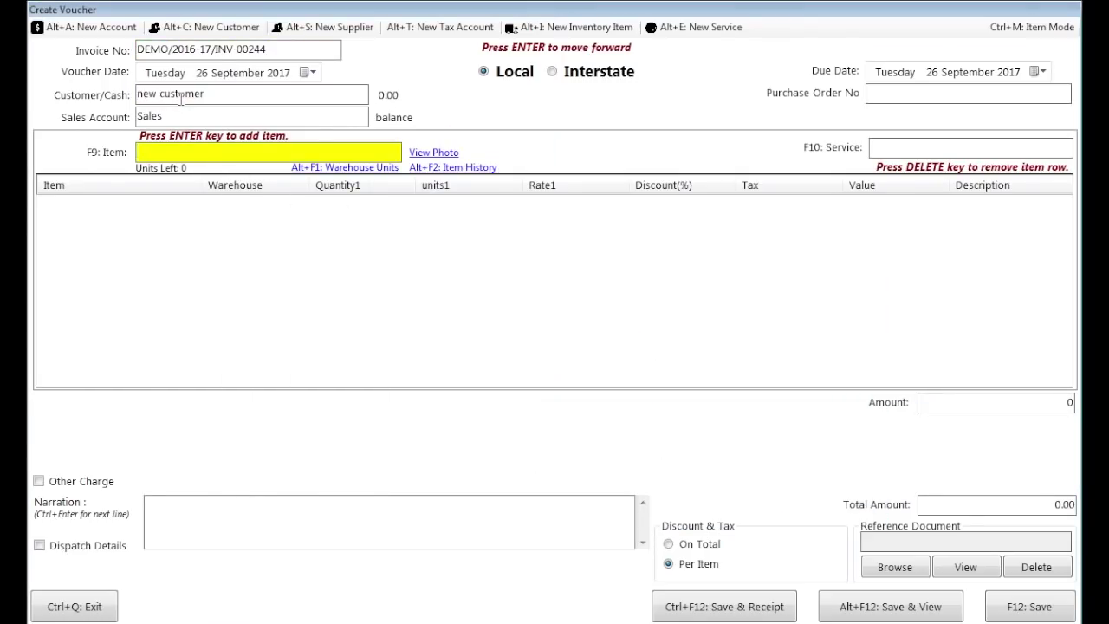
- Add a-item with quantity 1 kg as an invoice row
type("item")
key("Down")
key("Down")
key("Down")
key("Return")
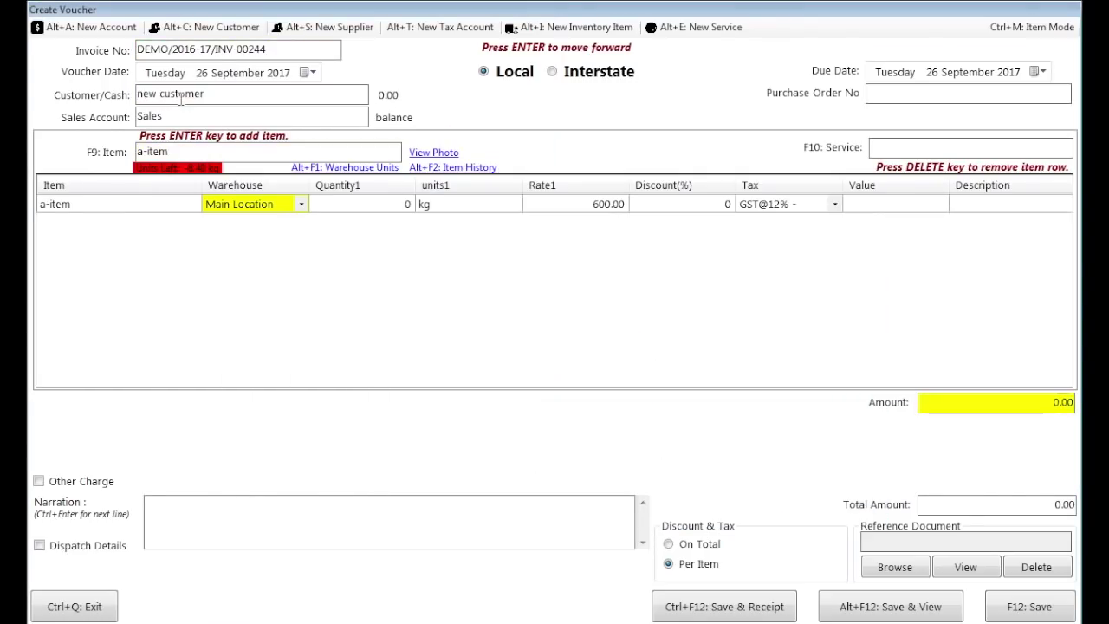
type("1")
key("Return")
key("Return")
key("Return")
key("Return")
key("Return")
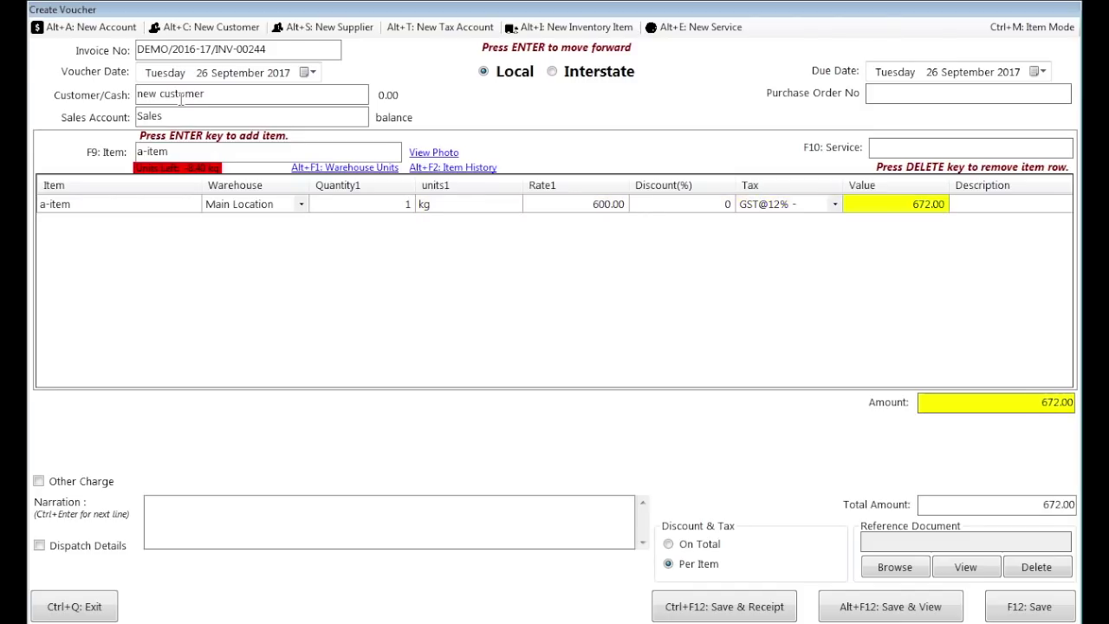
- Save the invoice at 672.00 and view its preview
left_click(849, 609)
left_click(581, 376)
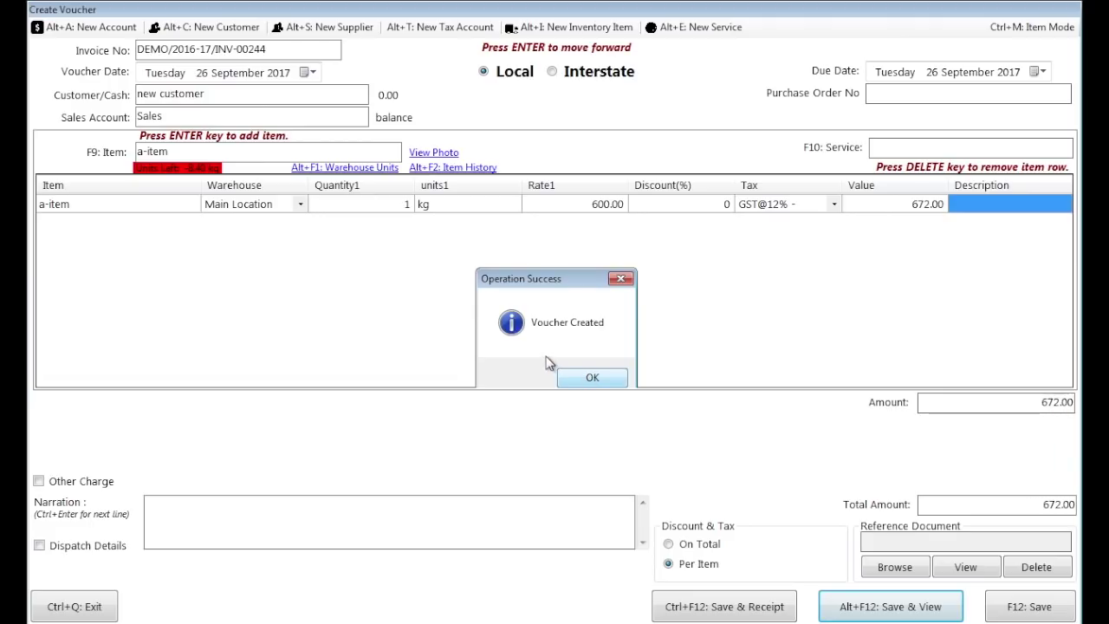
left_click_drag(558, 80, 495, 46)
left_click_drag(811, 272, 818, 250)
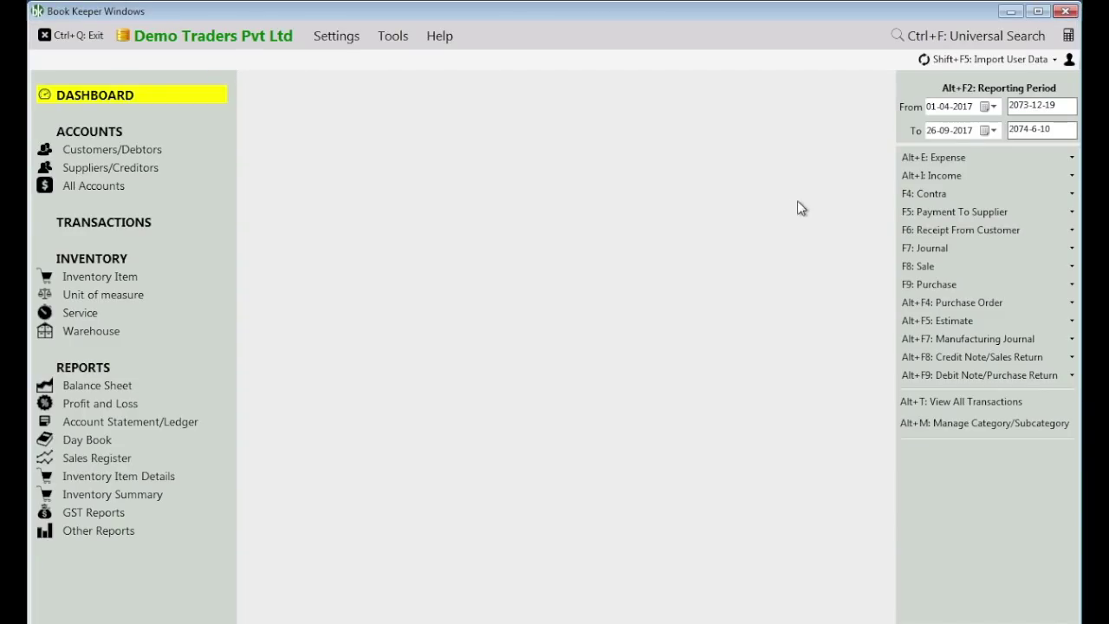
- Open invoice DEMO/2016-17/INV-00244 from the sales list and email it to the new customer
left_click(927, 267)
left_click(853, 286)
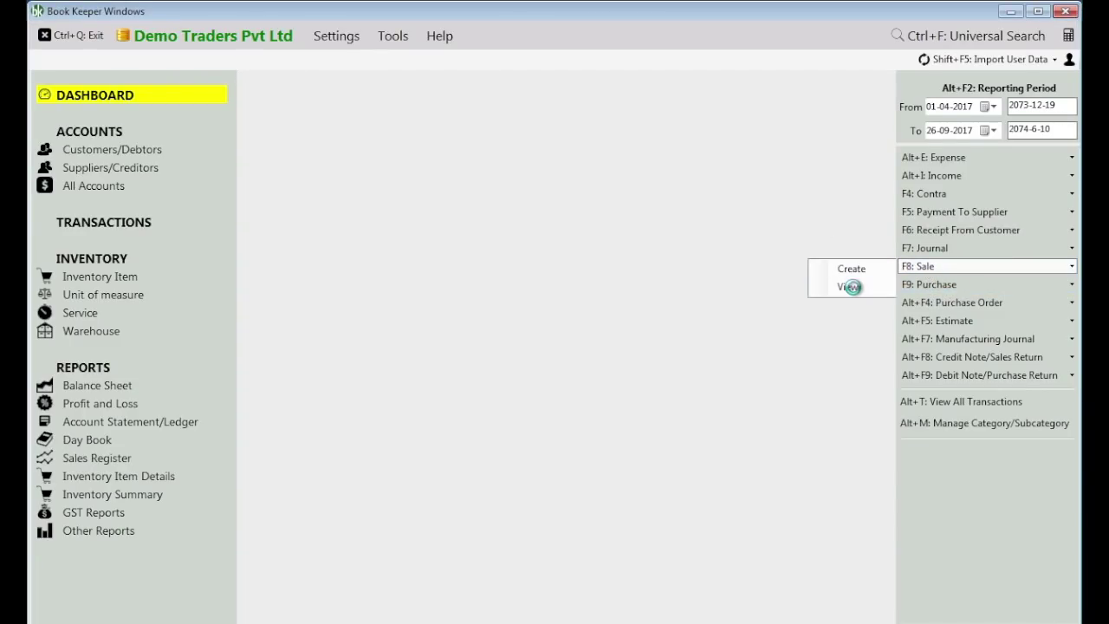
key("Return")
key("Up")
key("Return")
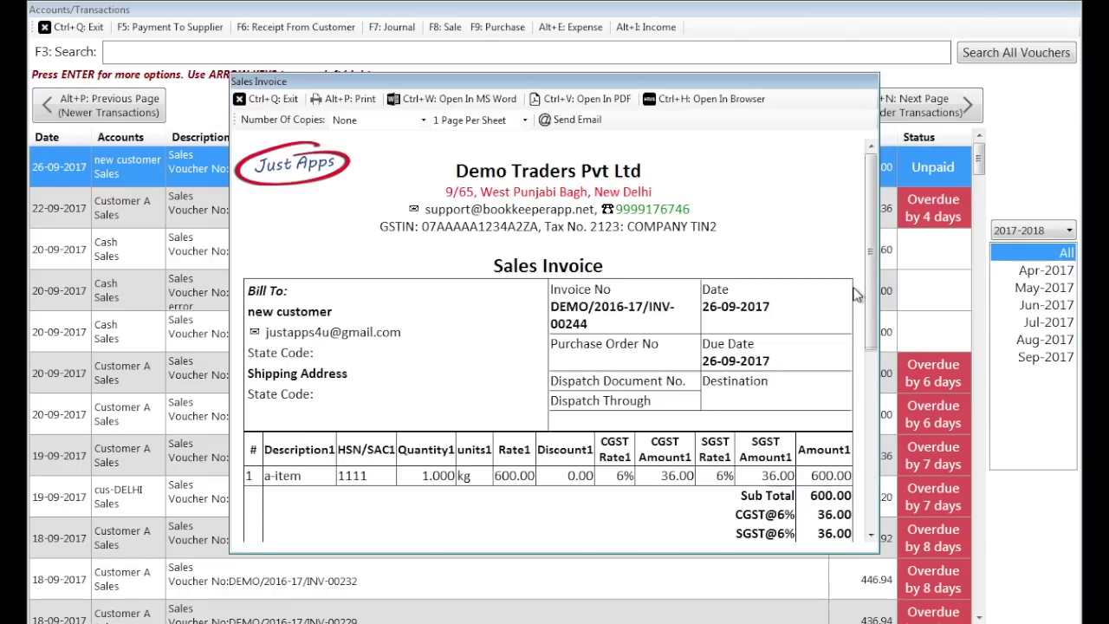
left_click(864, 434)
left_click_drag(864, 433, 855, 208)
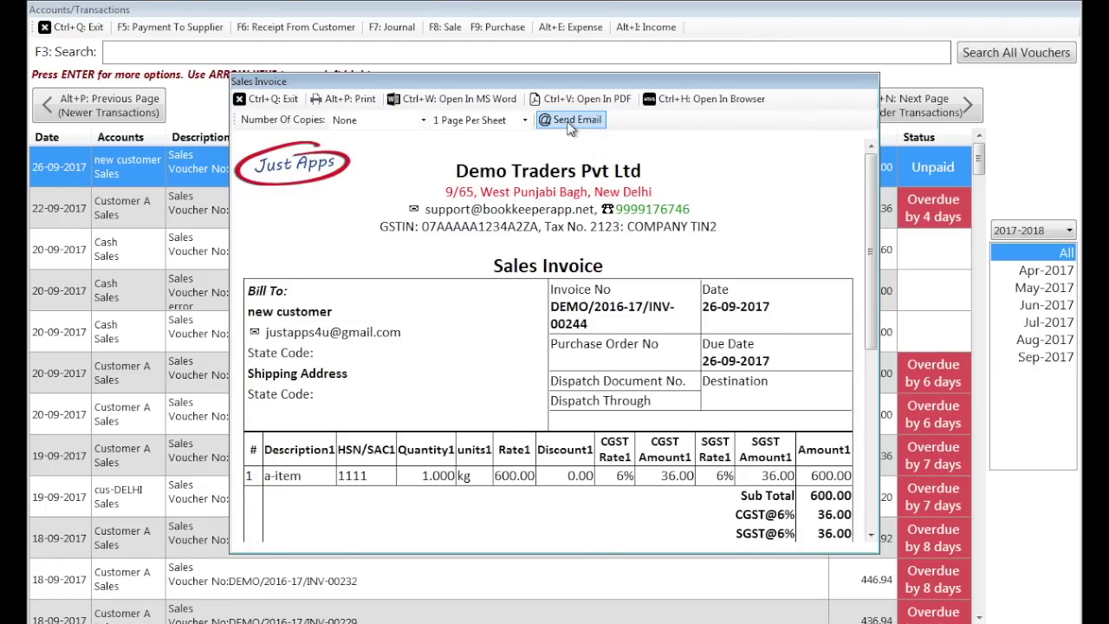
left_click(570, 123)
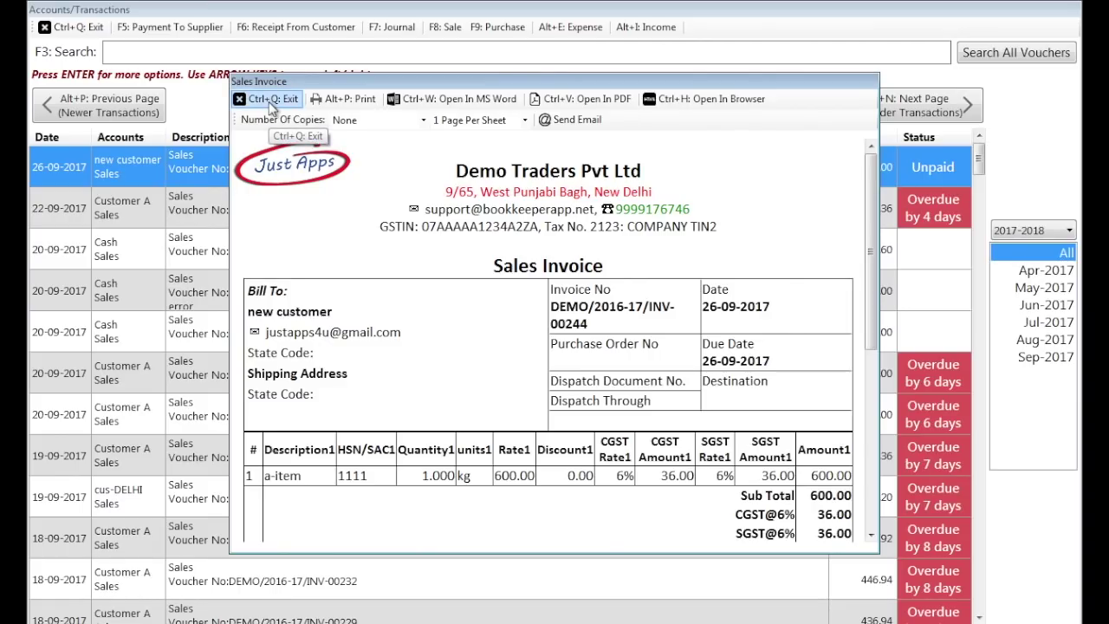
- Close the invoice preview, note 'That's it. Email sent.', and exit the transactions list
left_click(272, 101)
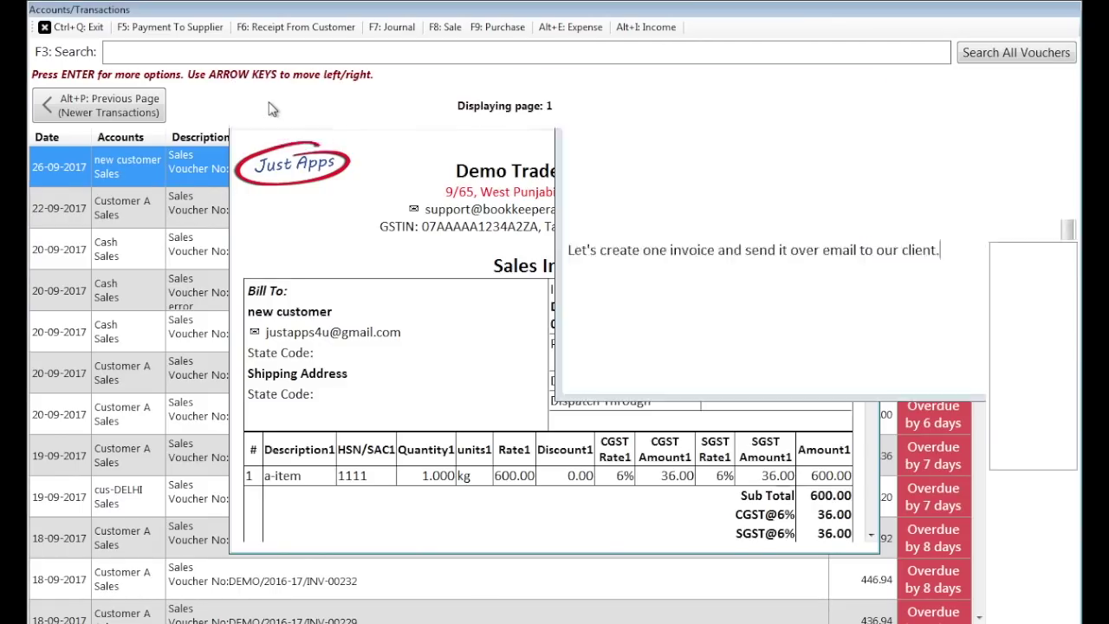
key("alt+Tab")
key("Return")
key("Return")
key("Return")
type("That's it.")
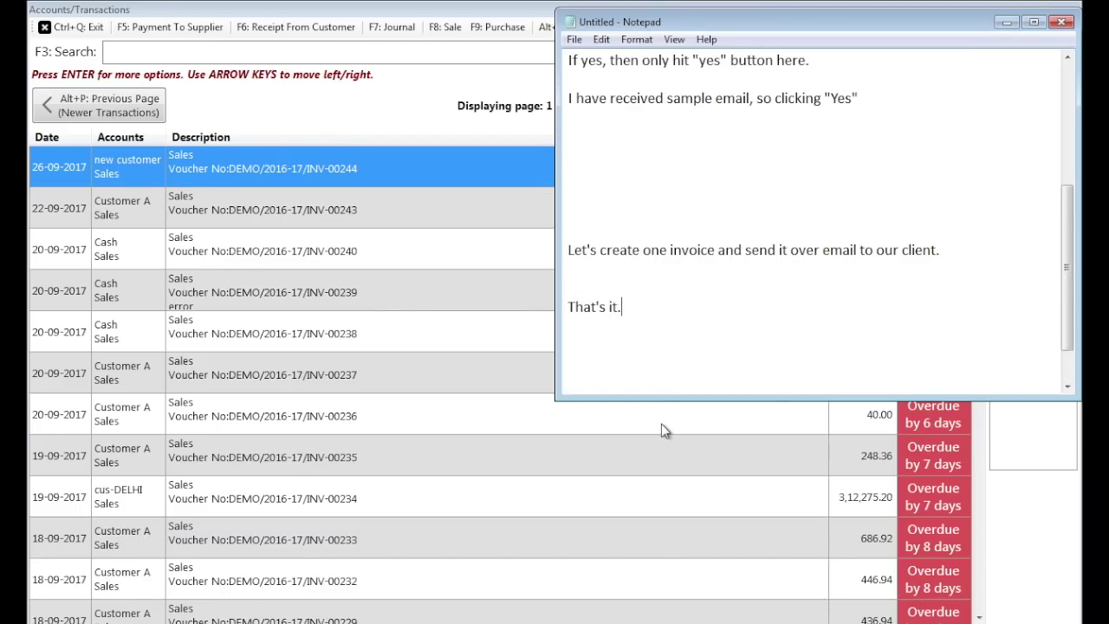
type(" Email sent.")
left_click(245, 113)
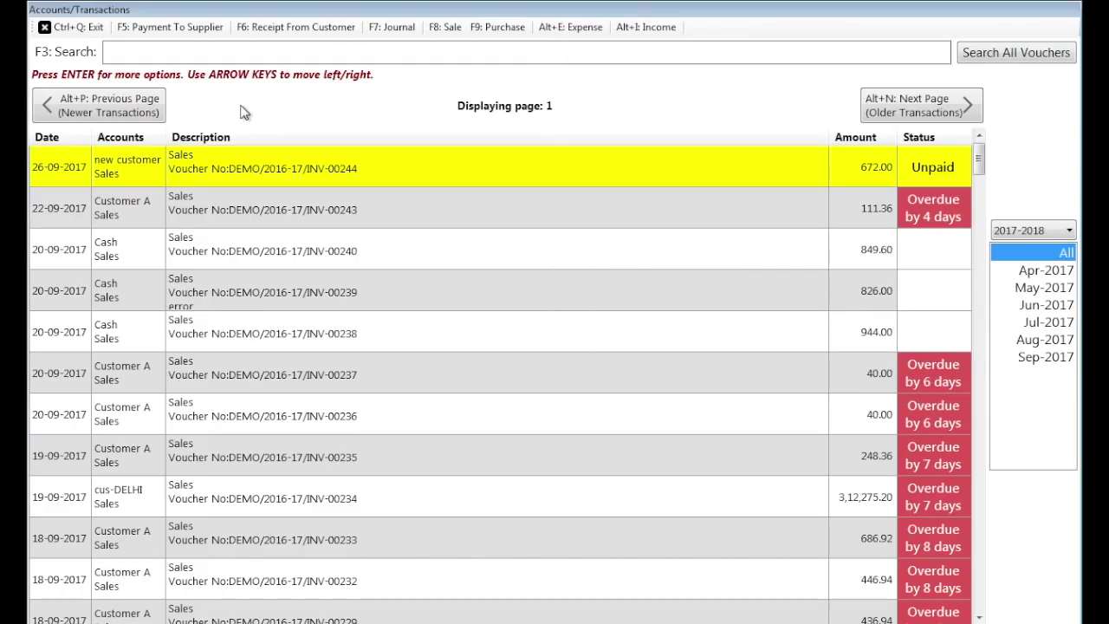
left_click(78, 27)
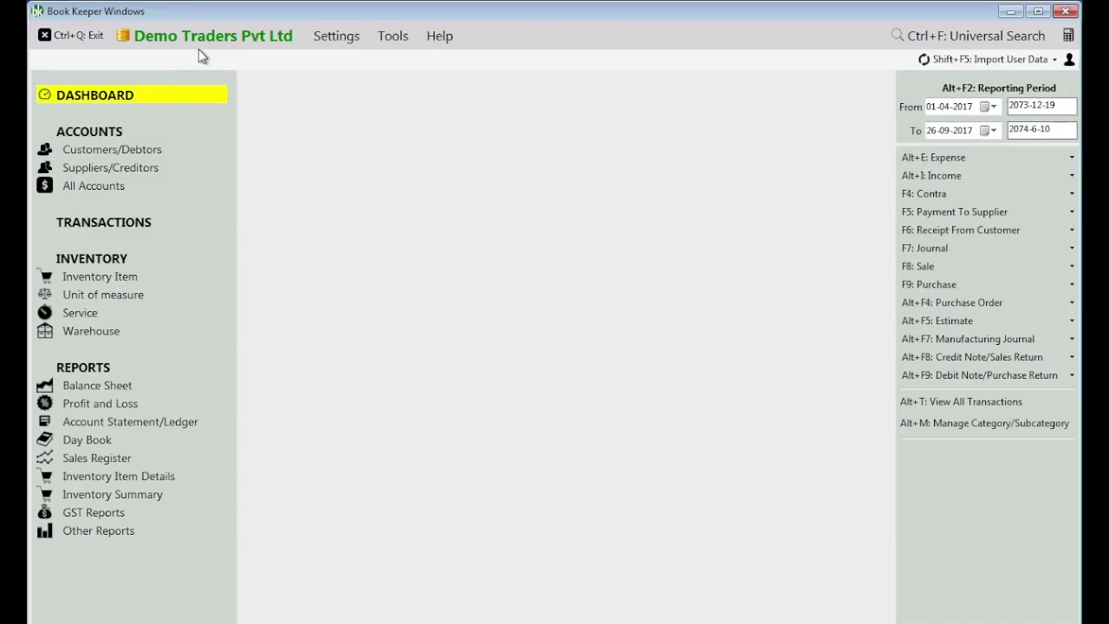
- Add the note 'You can also backup company on email with just one click.'
key("alt+Tab")
type("You can also backup company on email.")
key("BackSpace")
type("with just one click.")
key("Return")
- Email a backup of Demo Traders Pvt Ltd from the company menu
left_click(370, 274)
left_click(233, 39)
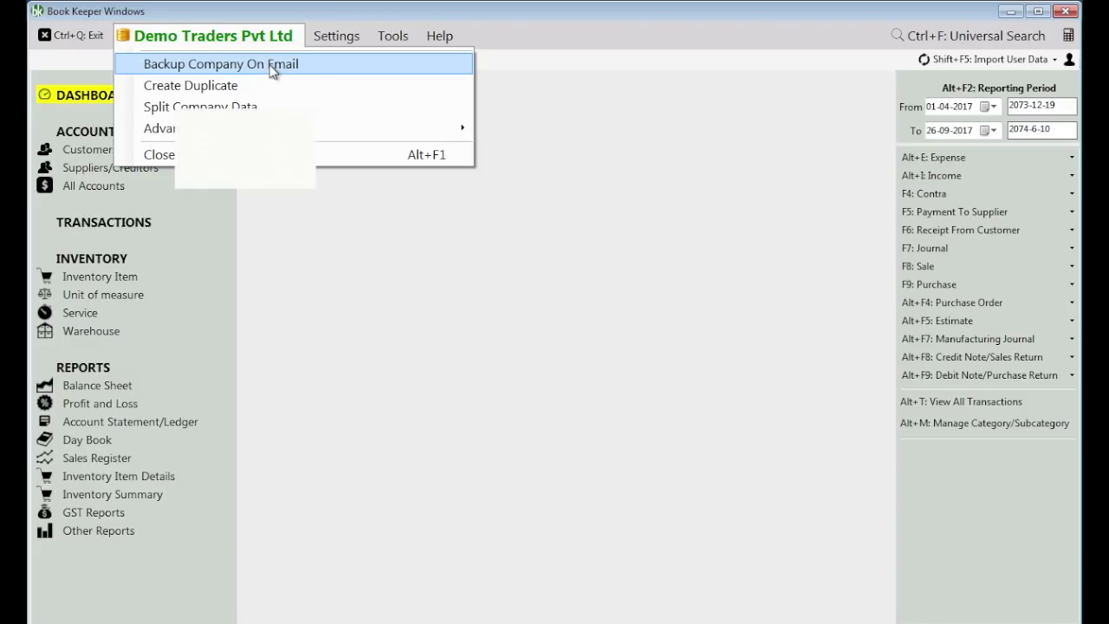
left_click(274, 71)
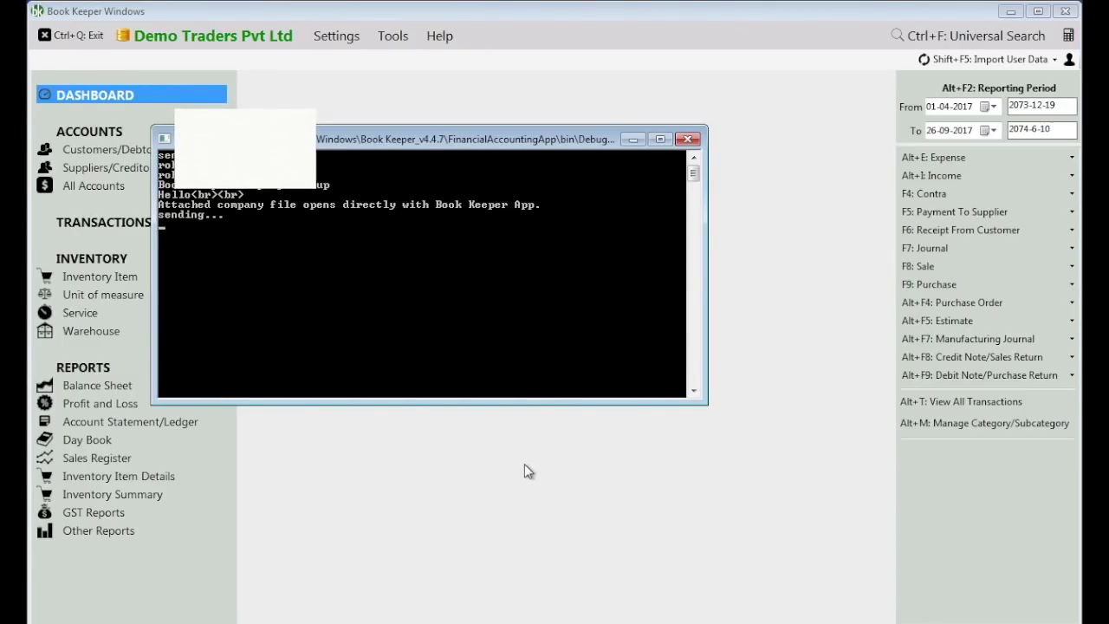
- Note that the black window shows sending status and any errors
key("alt+Tab")
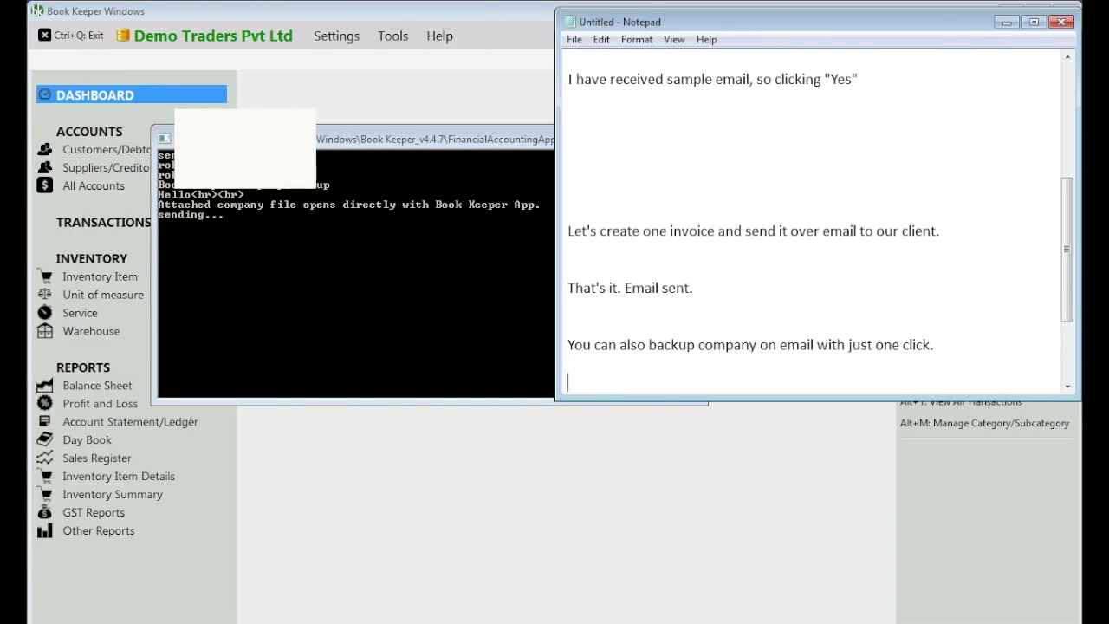
key("Return")
key("Return")
type("This black window will show you")
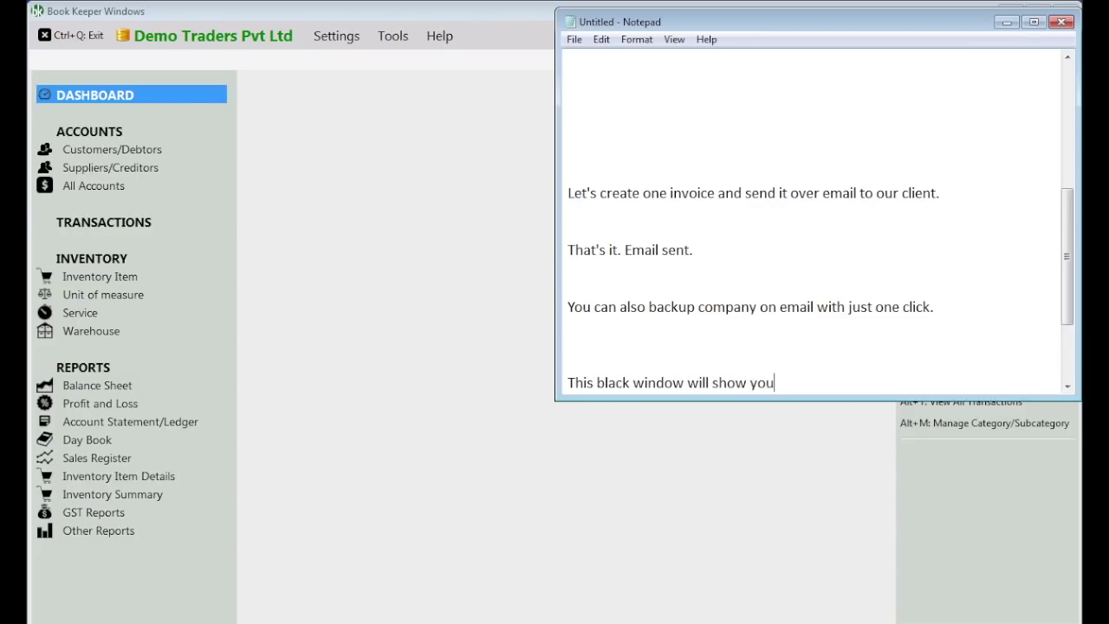
type(" status.")
key("Return")
type("If the")
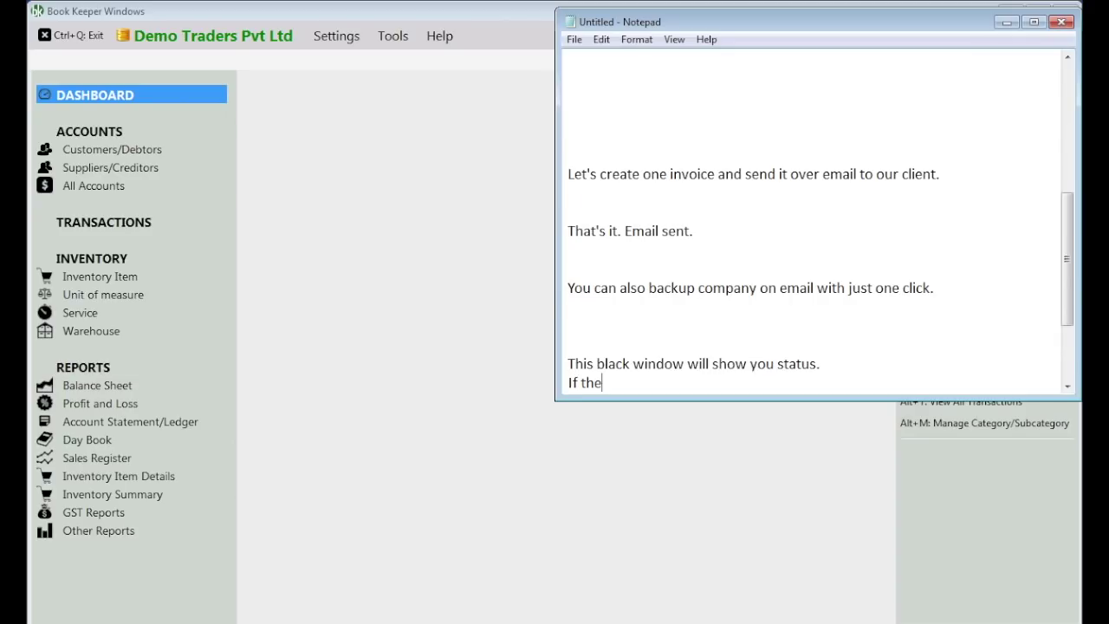
type("re is some error, it will show you right ")
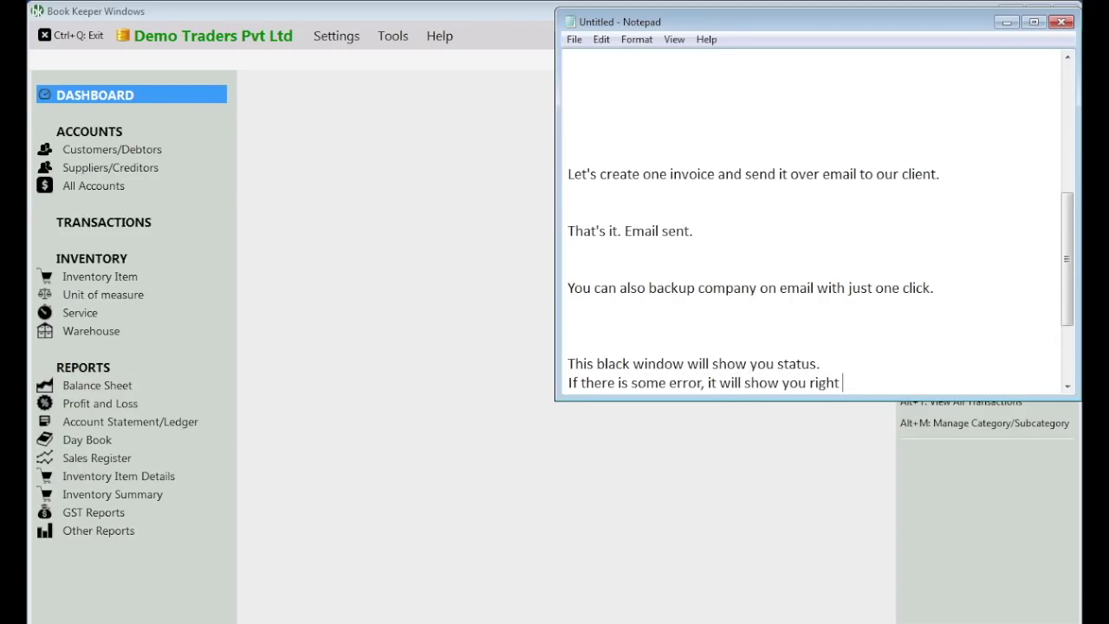
type("there.")
key("Return")
key("Return")
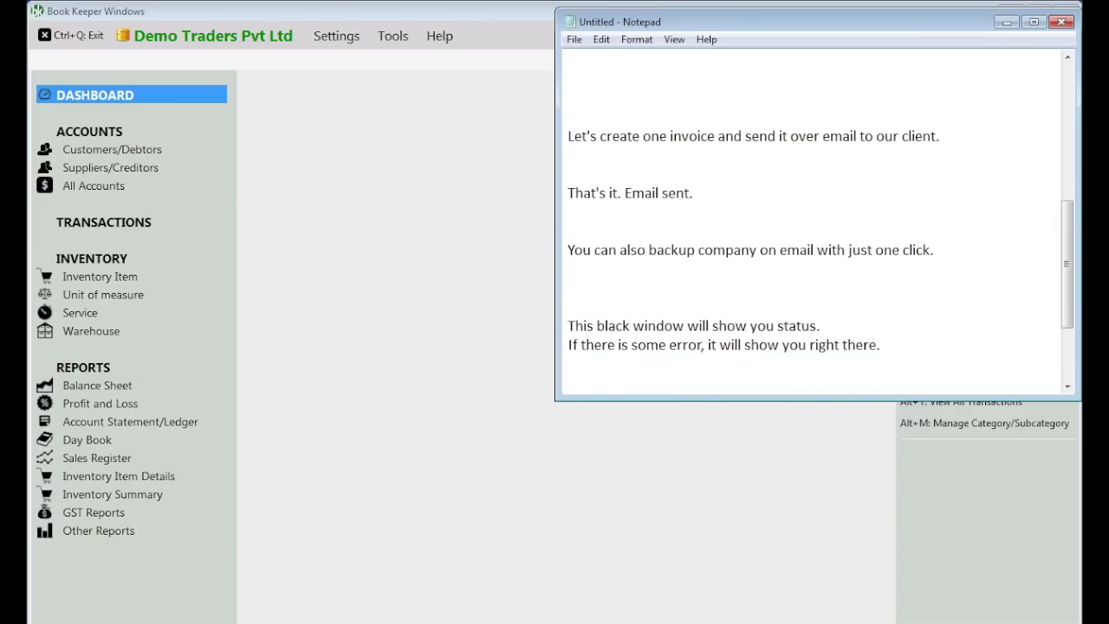
- Add a note that email is in Beta, listing the support email address and phone number
key("Return")
key("Return")
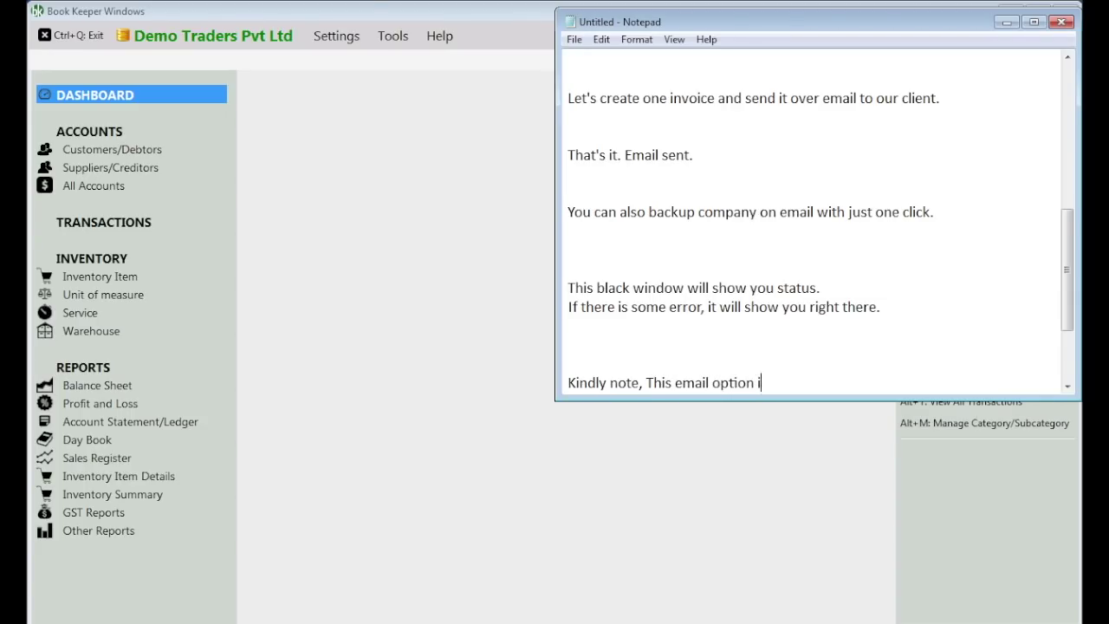
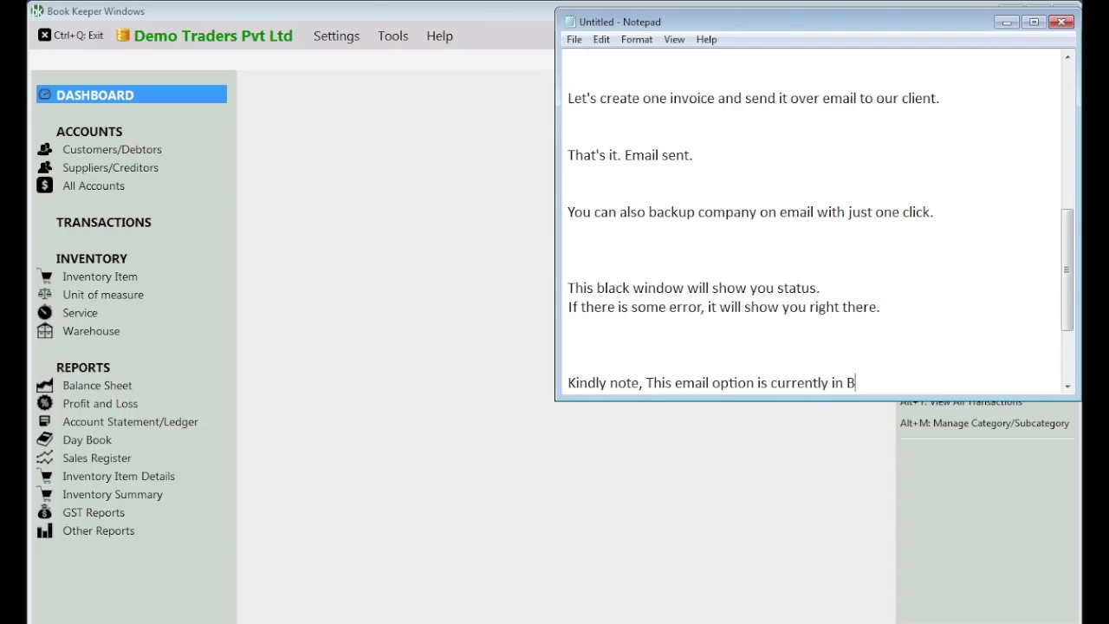
key("BackSpace")
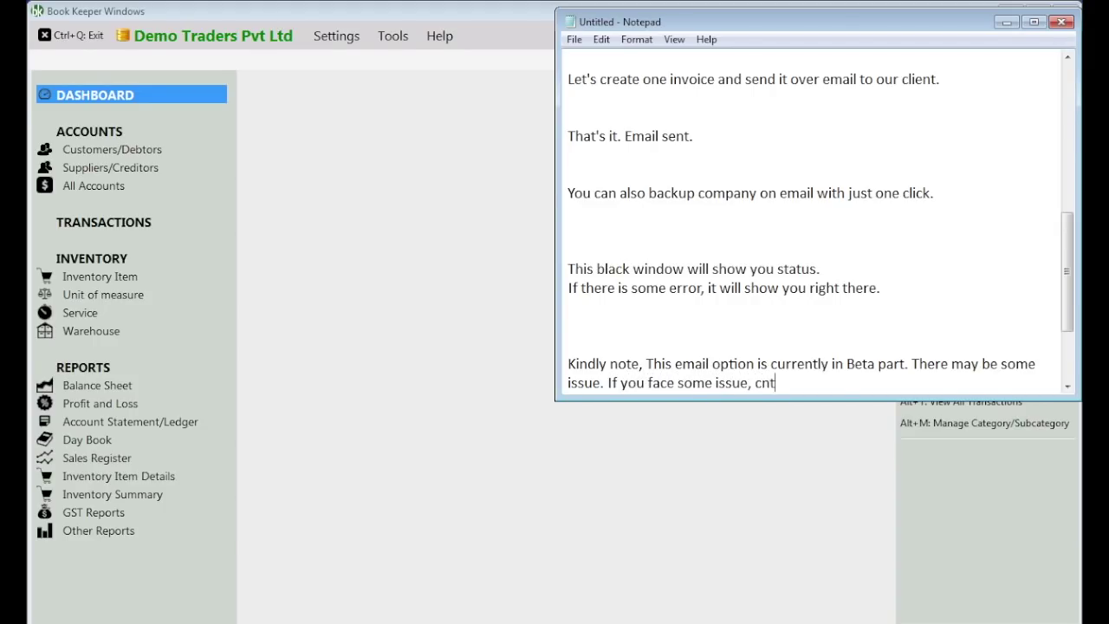
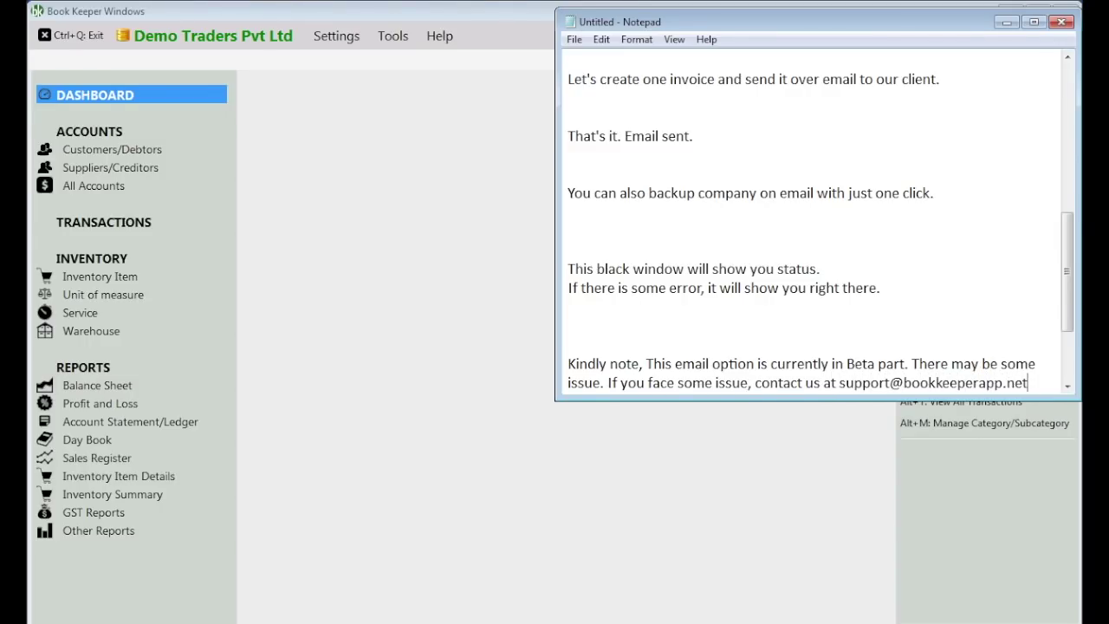
key("Return")
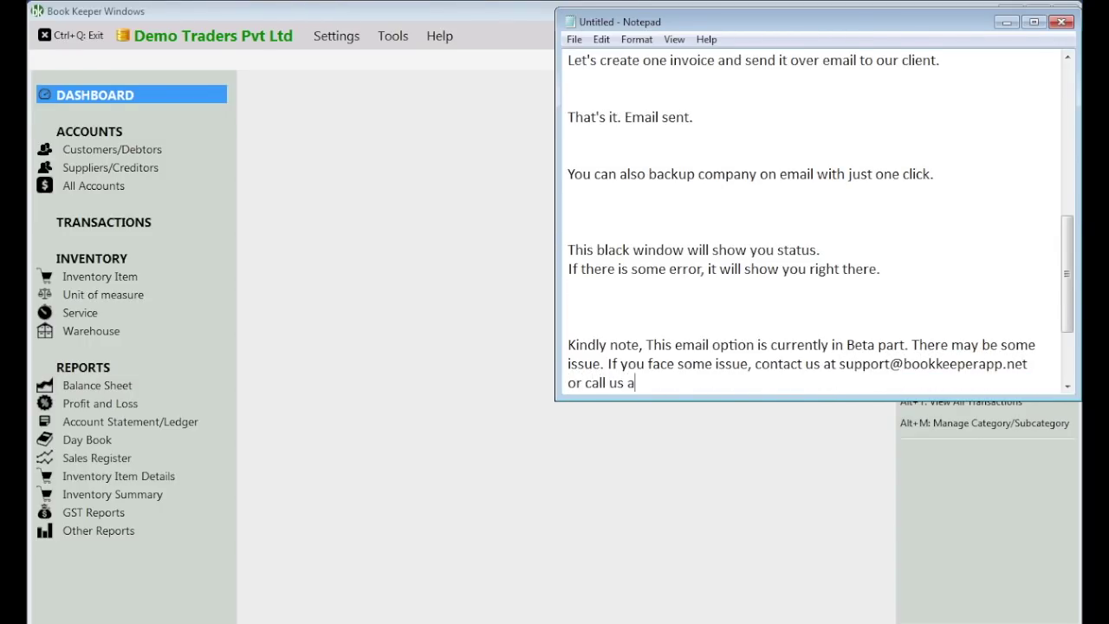
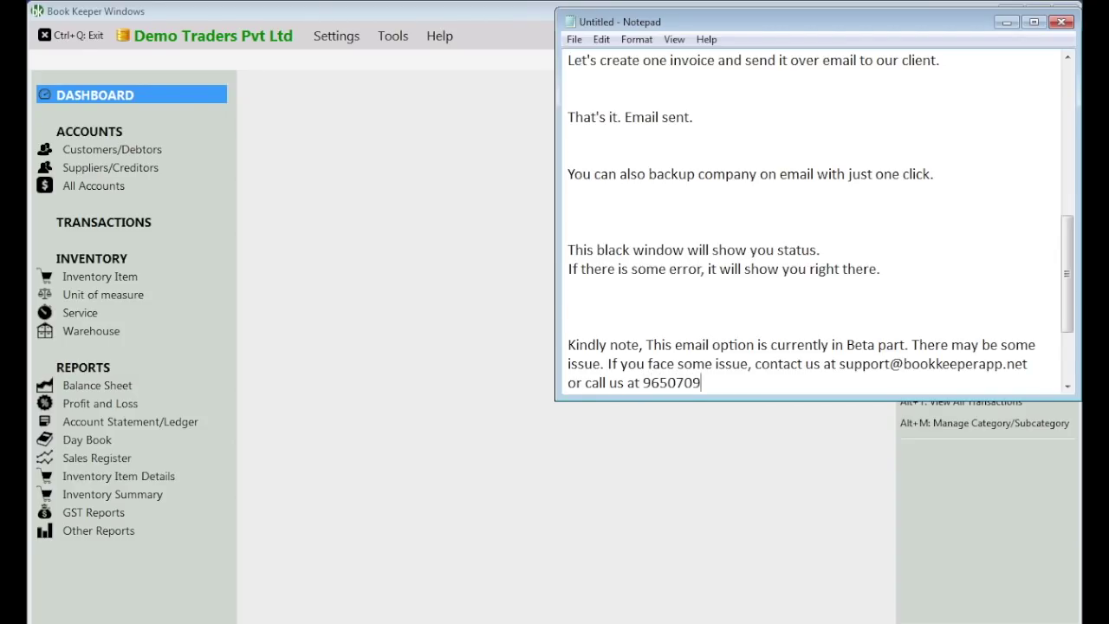